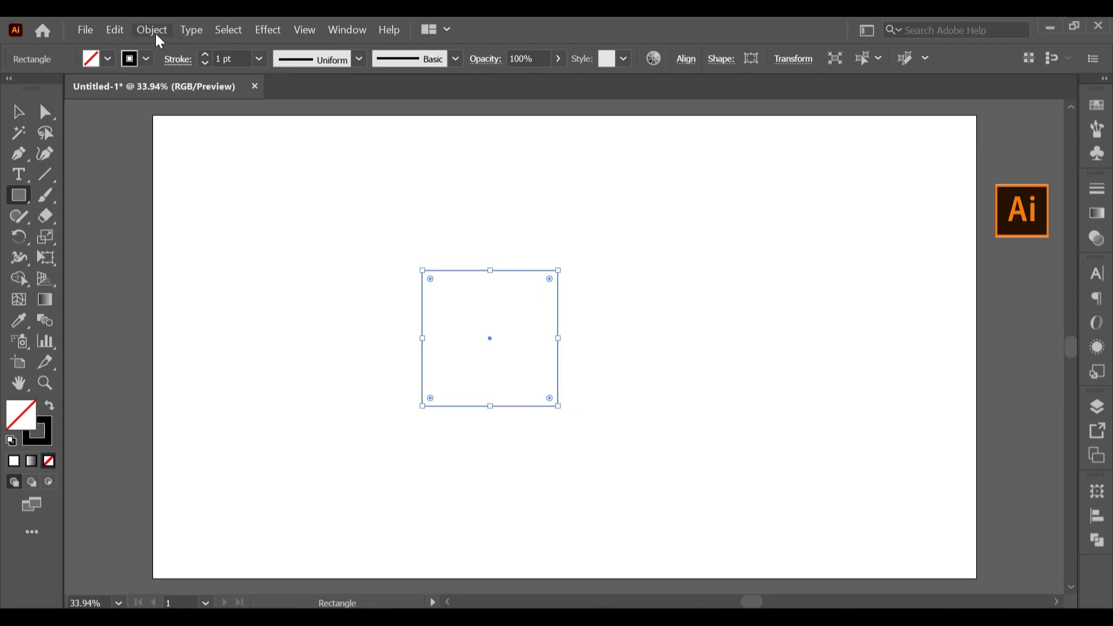
Duplicate the square in place on top of itself and scale the copy down slightly about its centre.
{"action": "left_click", "coordinate": [155, 32]}
{"action": "mouse_move", "coordinate": [116, 30]}
{"action": "left_click", "coordinate": [138, 107]}
{"action": "left_click", "coordinate": [115, 29]}
{"action": "left_click", "coordinate": [157, 143]}
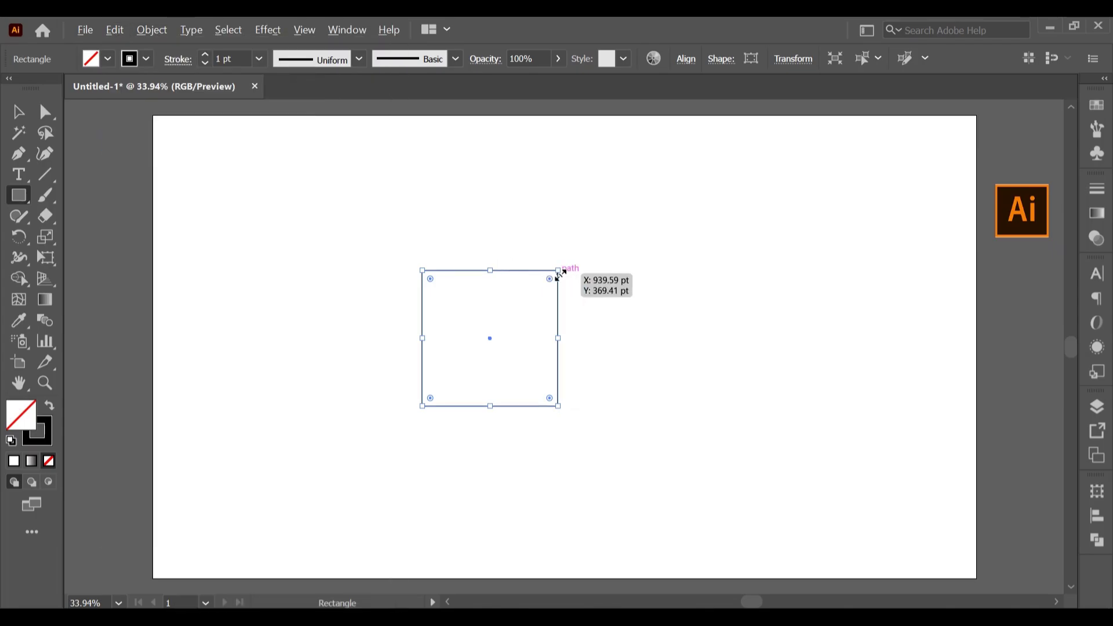
{"action": "left_click_drag", "start_coordinate": [558, 271], "coordinate": [551, 278]}
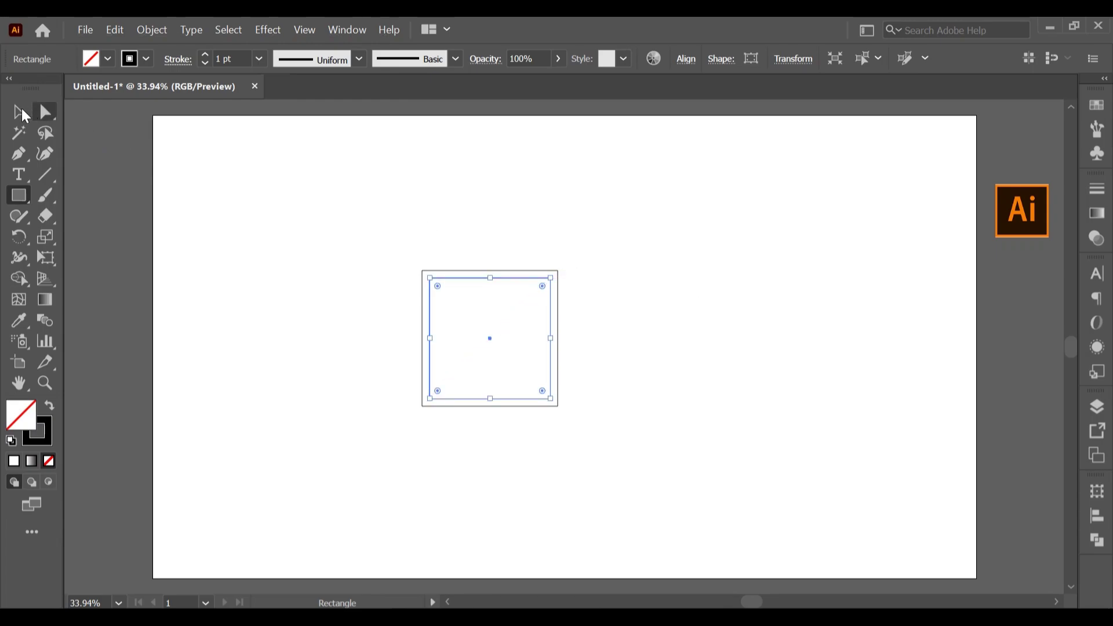
Select both squares and use Shape Builder to separate the outer border frame from the inner square.
{"action": "key", "text": "v"}
{"action": "left_click_drag", "start_coordinate": [351, 244], "coordinate": [588, 489]}
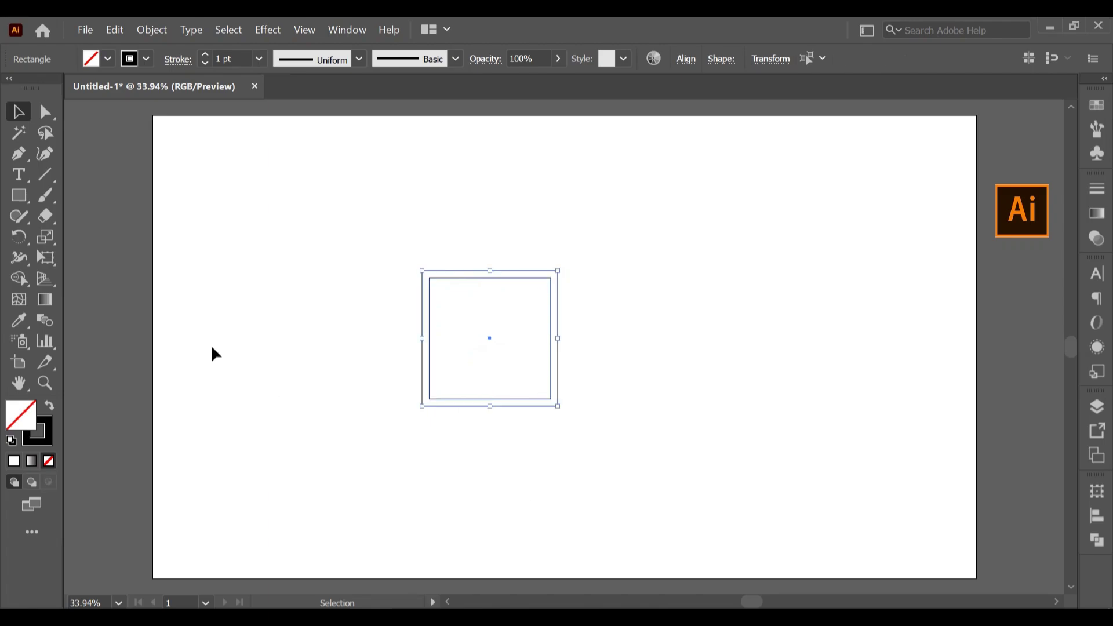
{"action": "left_click", "coordinate": [19, 286]}
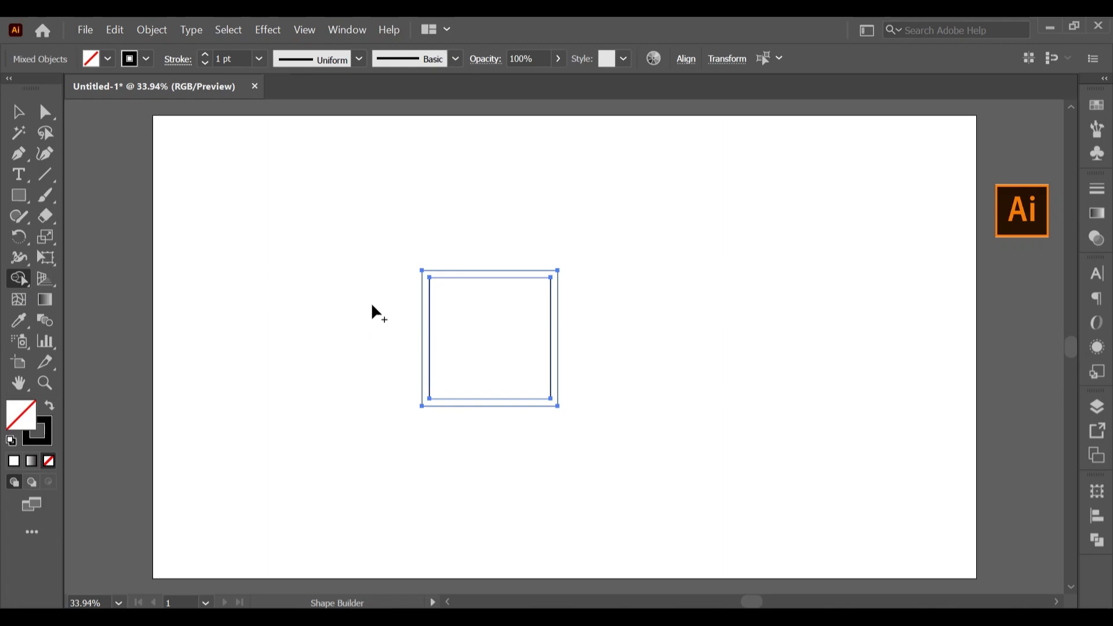
{"action": "left_click", "coordinate": [17, 111]}
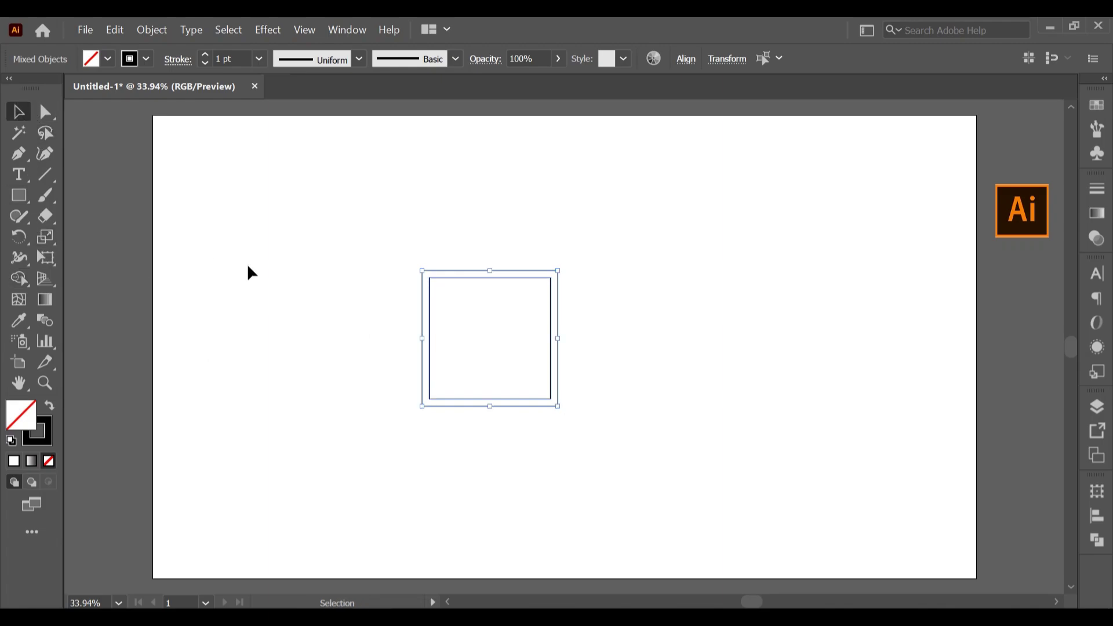
{"action": "left_click", "coordinate": [375, 320]}
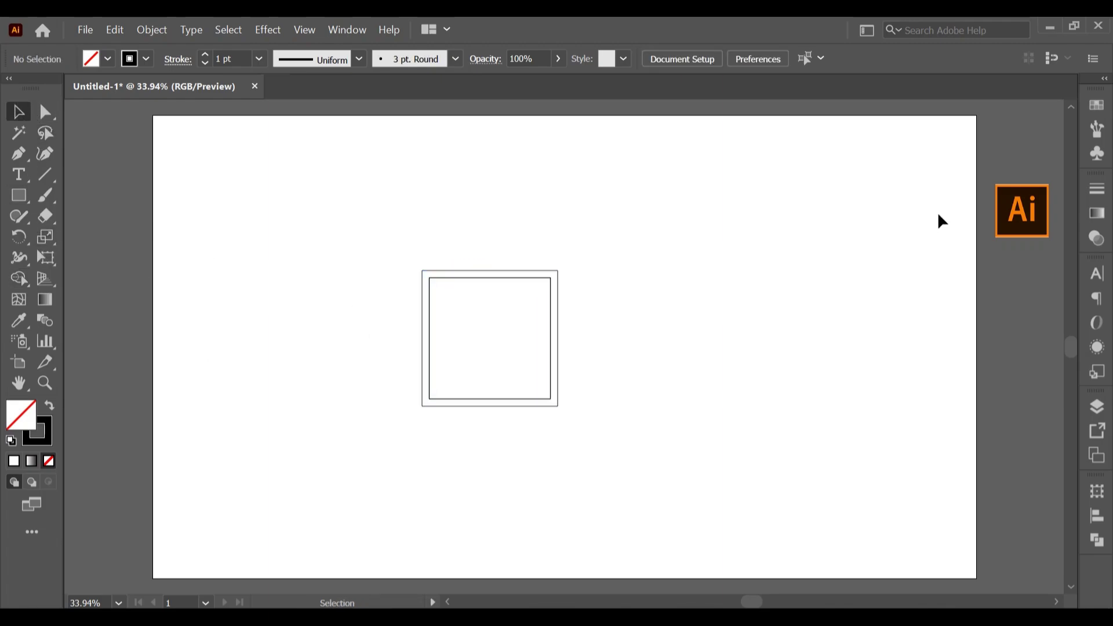
Move the Ai reference logo onto the artboard and fill the outer frame with the orange sampled from its lettering.
{"action": "left_click_drag", "start_coordinate": [1015, 215], "coordinate": [733, 238]}
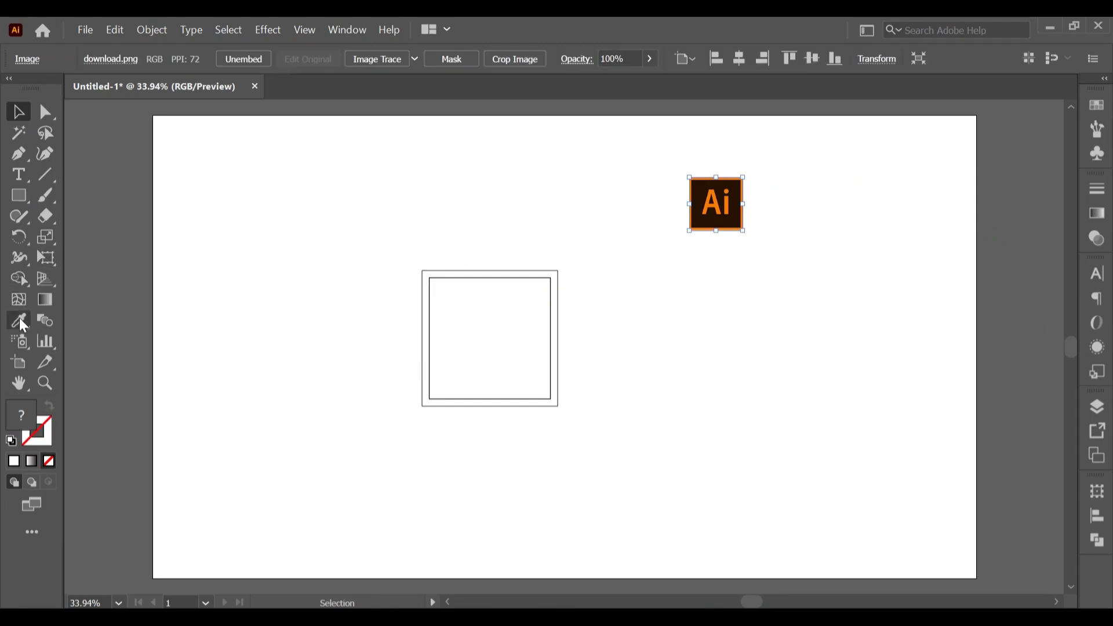
{"action": "left_click", "coordinate": [597, 224]}
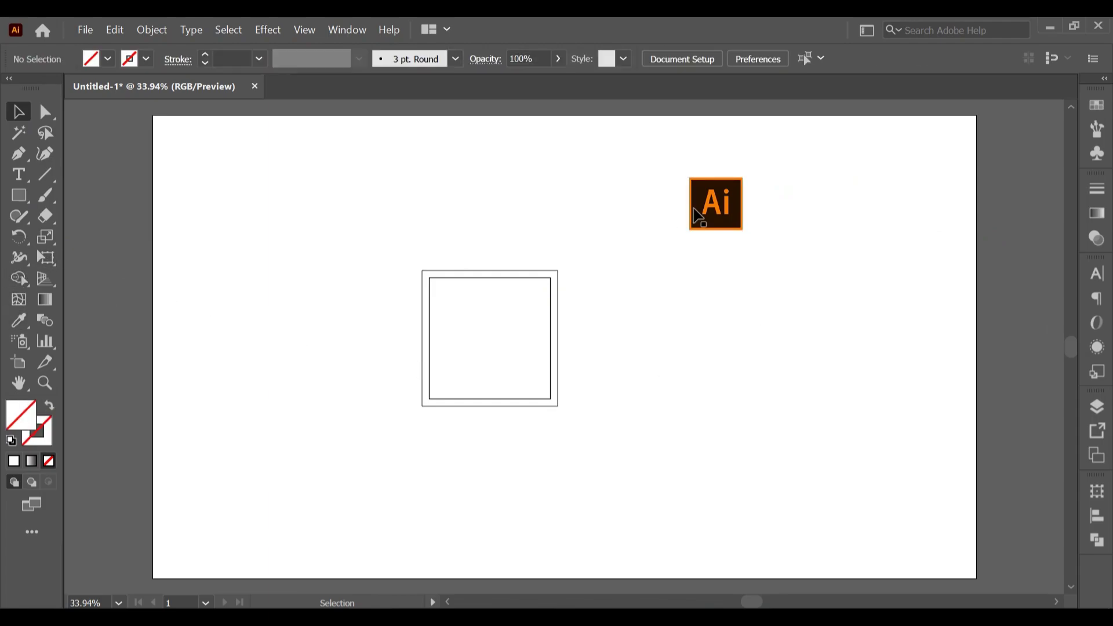
{"action": "left_click", "coordinate": [471, 271]}
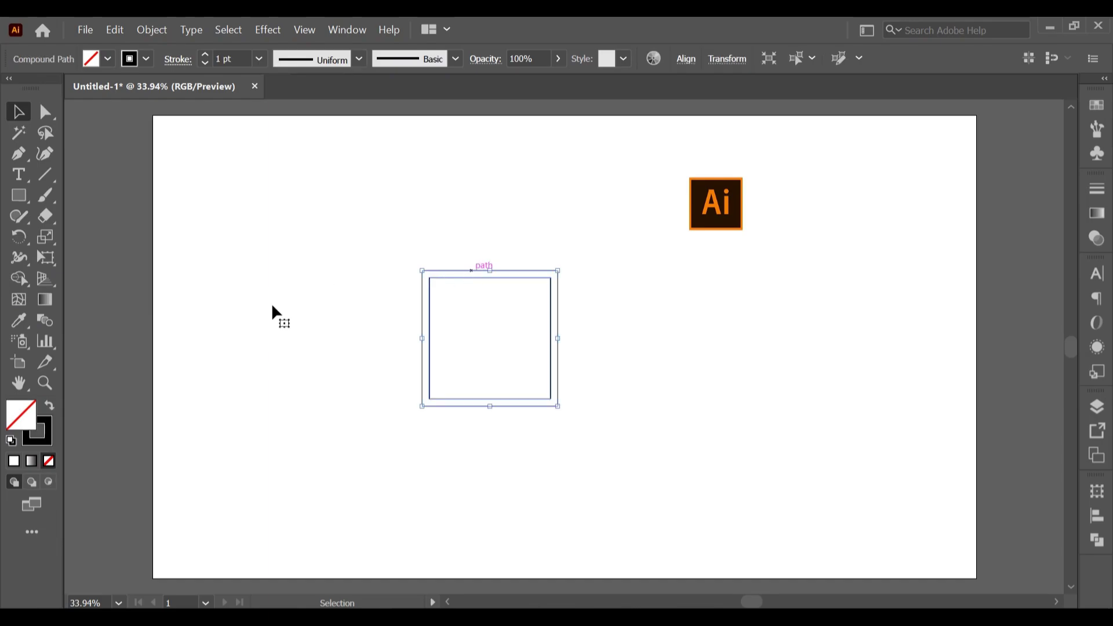
{"action": "left_click", "coordinate": [19, 322]}
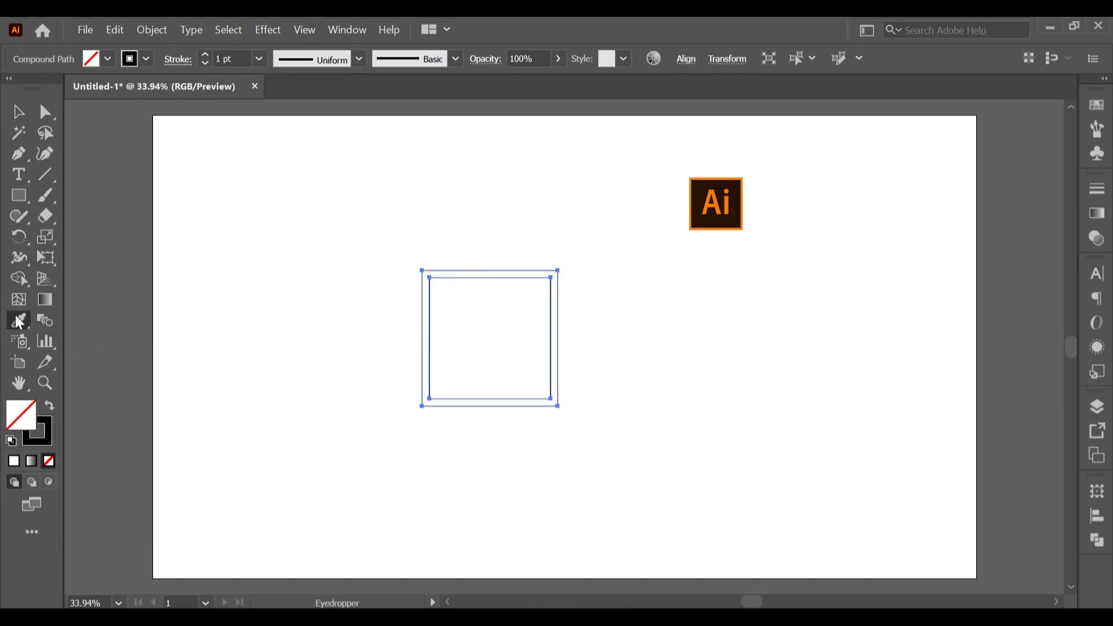
{"action": "left_click", "coordinate": [713, 192]}
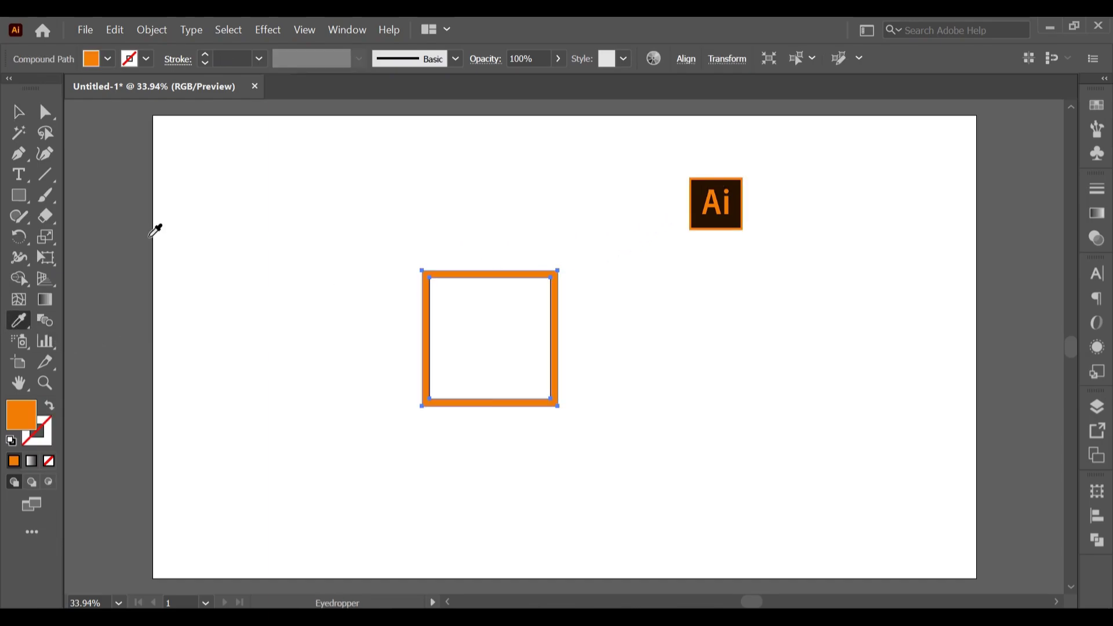
{"action": "left_click", "coordinate": [18, 111]}
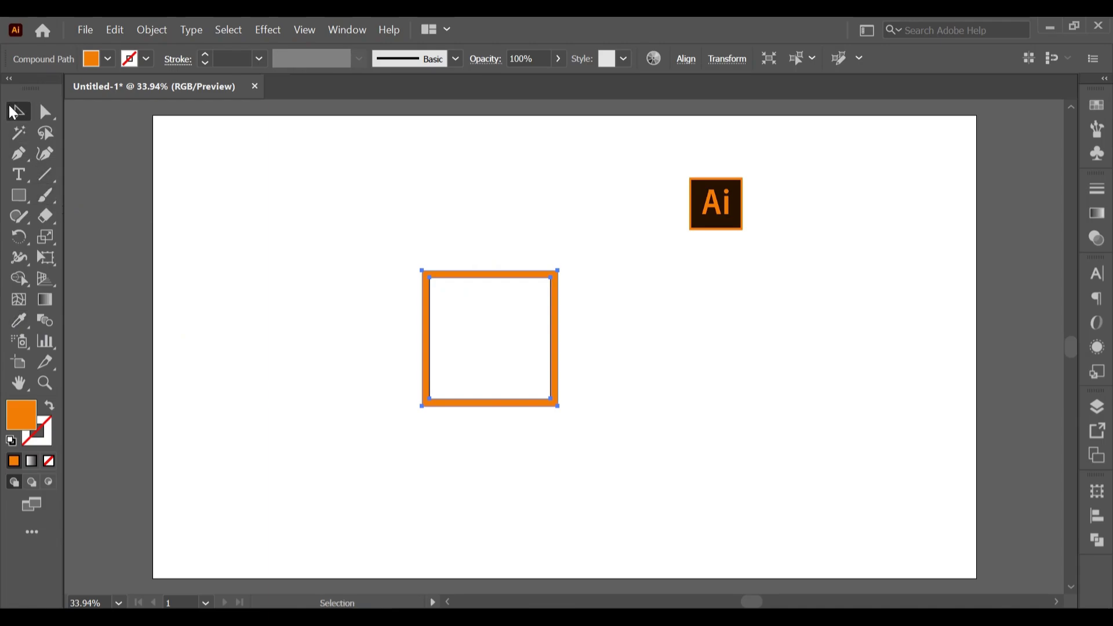
{"action": "left_click", "coordinate": [724, 222]}
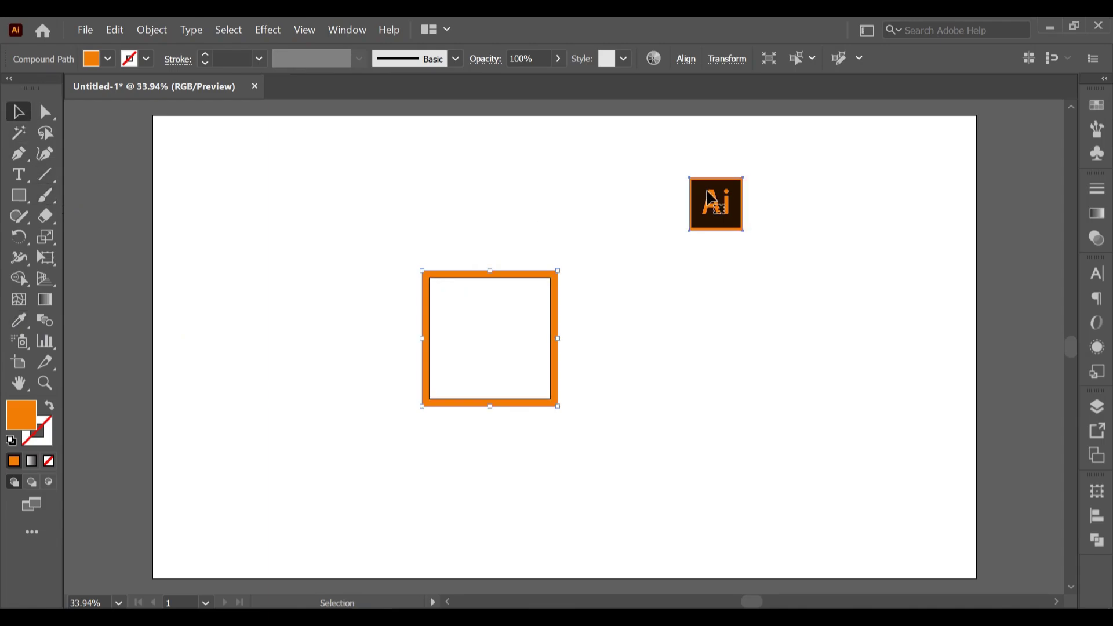
{"action": "left_click", "coordinate": [666, 204]}
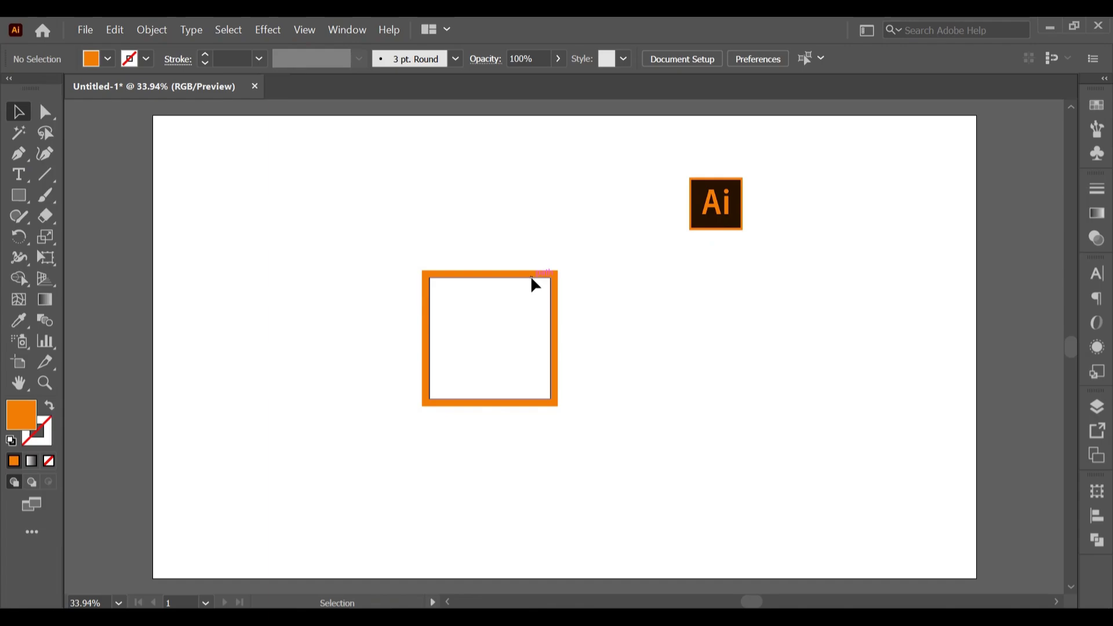
Fill the inner square with the dark brown sampled from the reference logo's background.
{"action": "left_click", "coordinate": [531, 279]}
{"action": "left_click", "coordinate": [21, 321]}
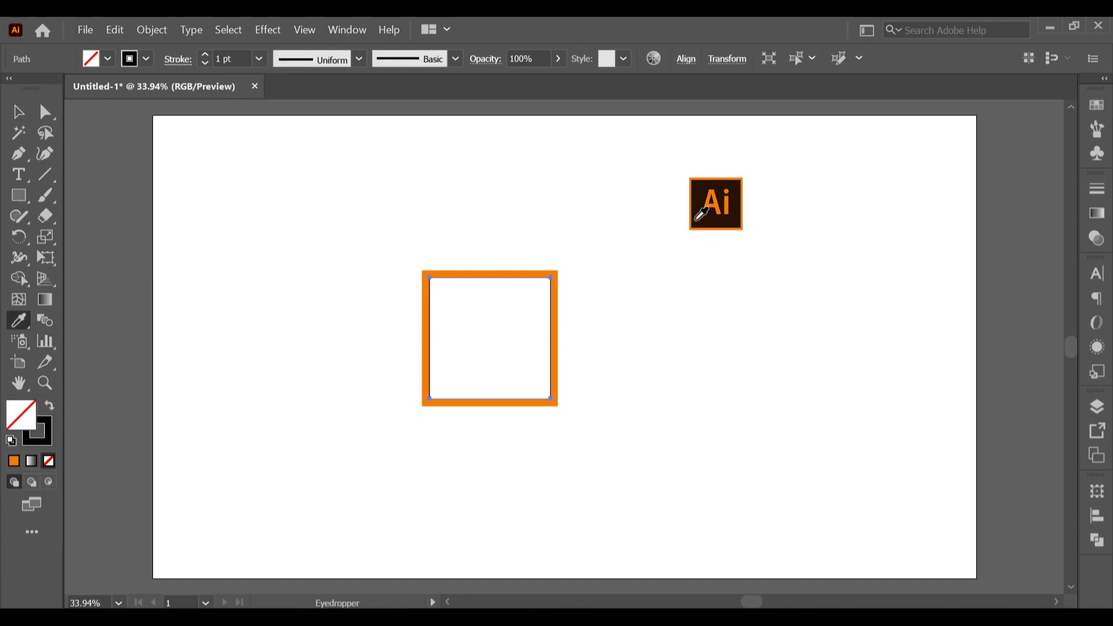
{"action": "left_click", "coordinate": [699, 197]}
{"action": "left_click", "coordinate": [19, 111]}
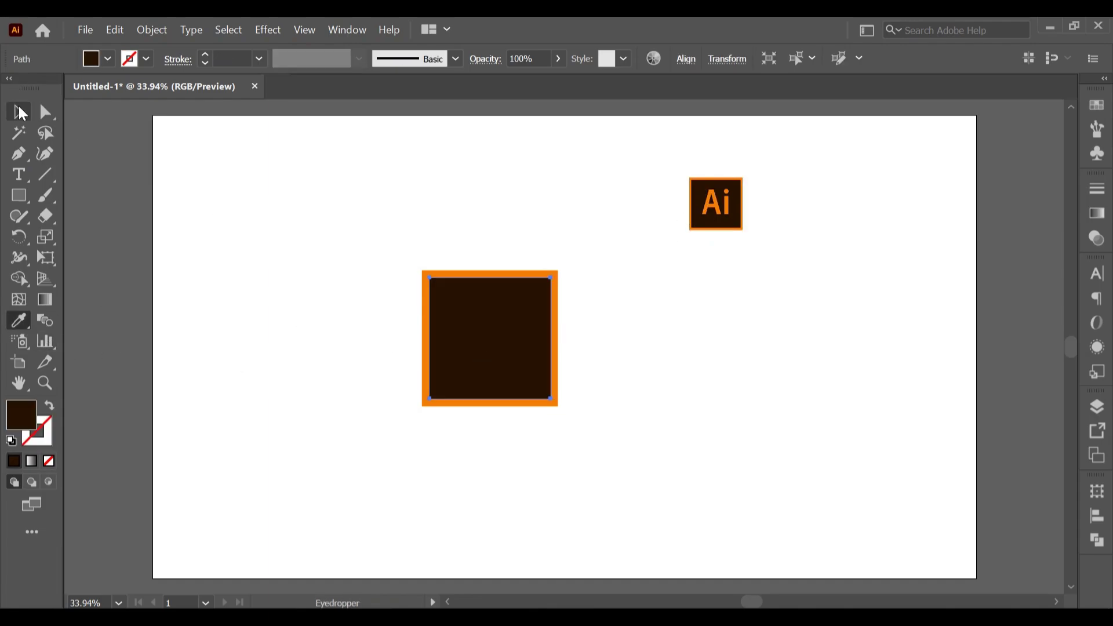
Group the orange frame and the dark inner square.
{"action": "left_click", "coordinate": [410, 339]}
{"action": "left_click_drag", "start_coordinate": [411, 339], "coordinate": [545, 460]}
{"action": "right_click", "coordinate": [482, 355]}
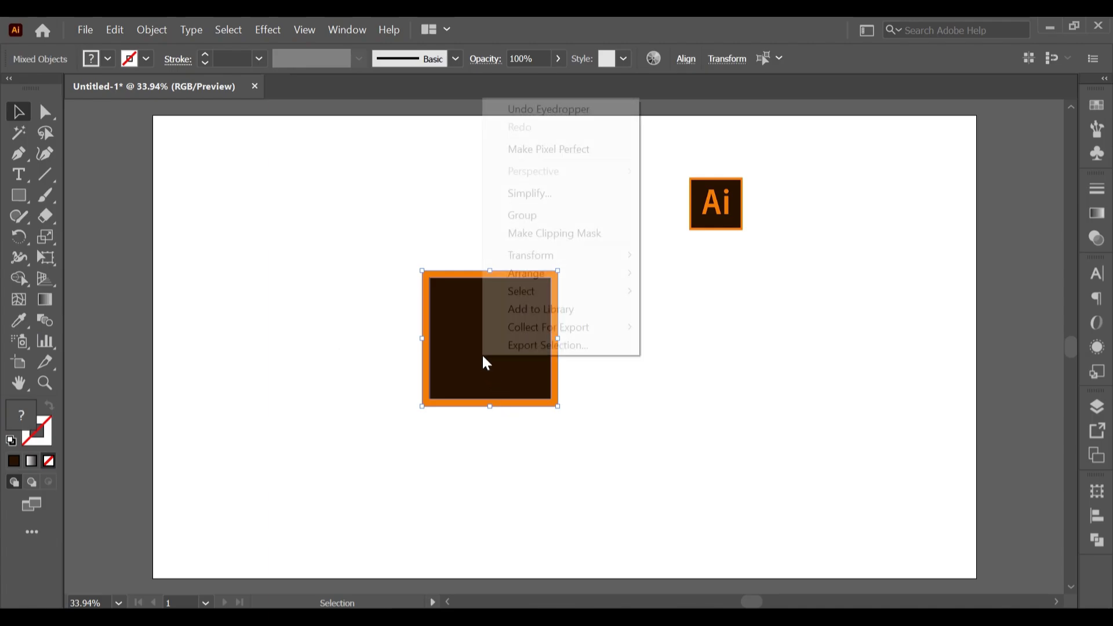
{"action": "left_click", "coordinate": [531, 218]}
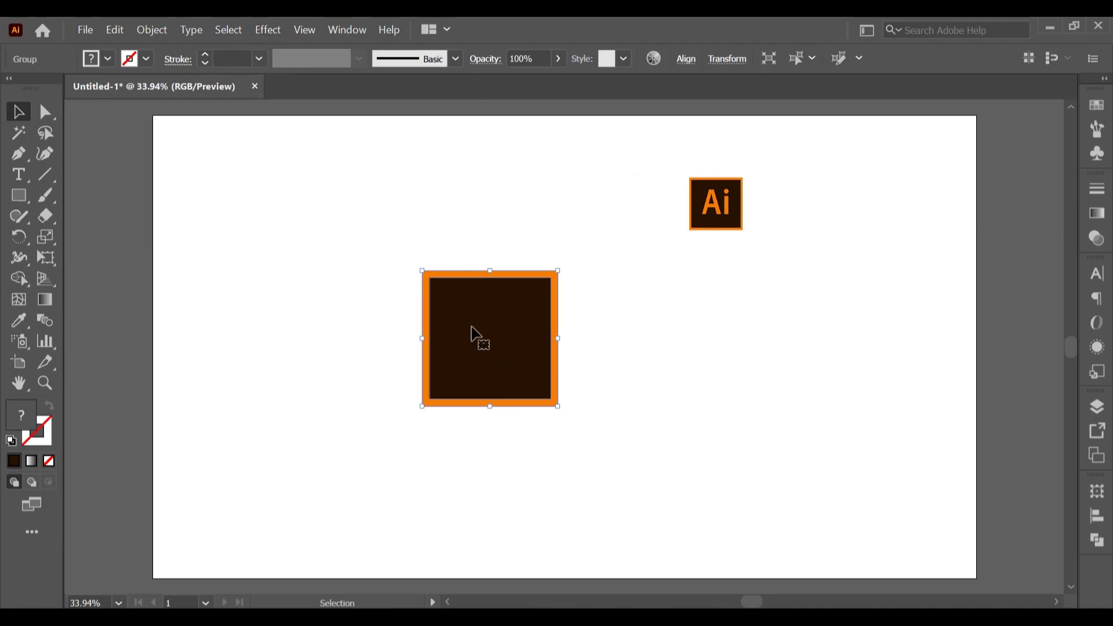
Give the grouped squares a 3D Extrude & Bevel effect with the Isometric Top position and a Classic bevel.
{"action": "left_click", "coordinate": [276, 33]}
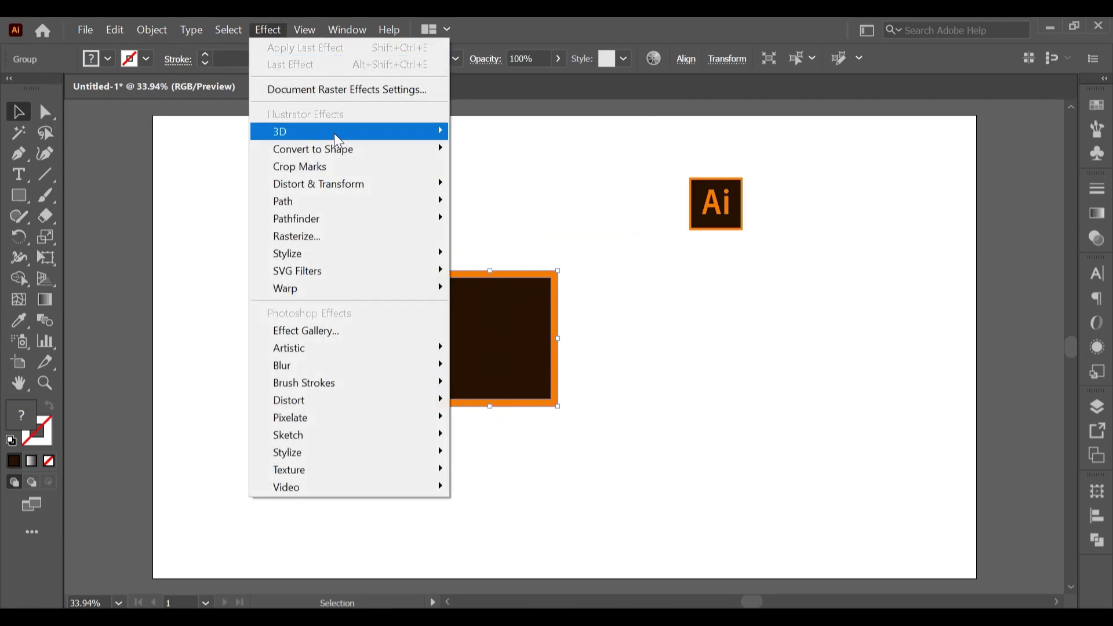
{"action": "mouse_move", "coordinate": [334, 132]}
{"action": "left_click", "coordinate": [509, 139]}
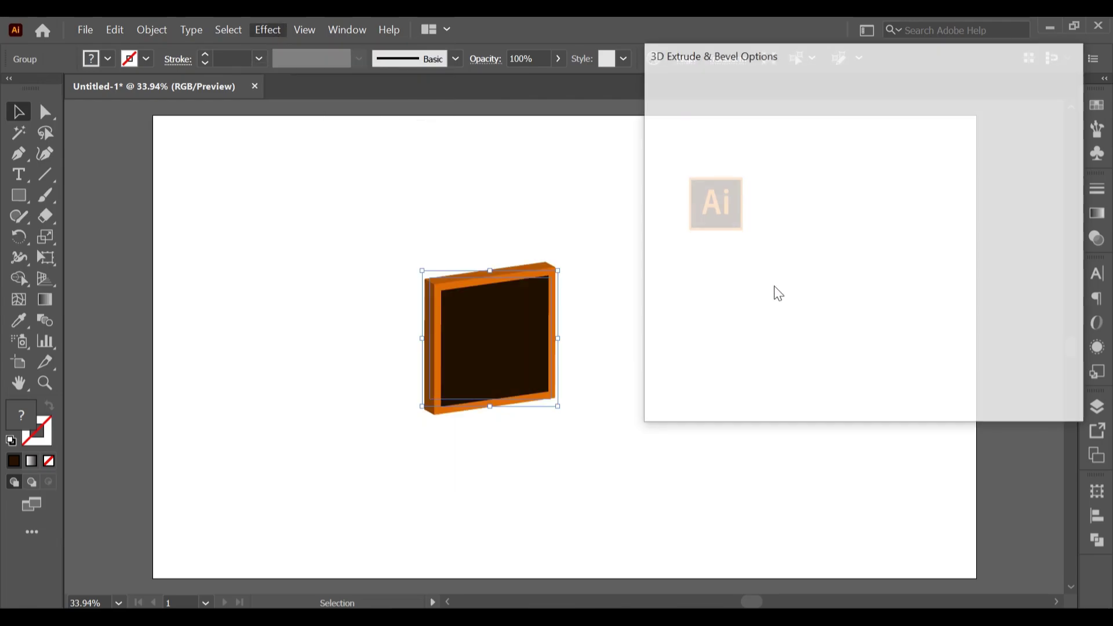
{"action": "left_click", "coordinate": [798, 88]}
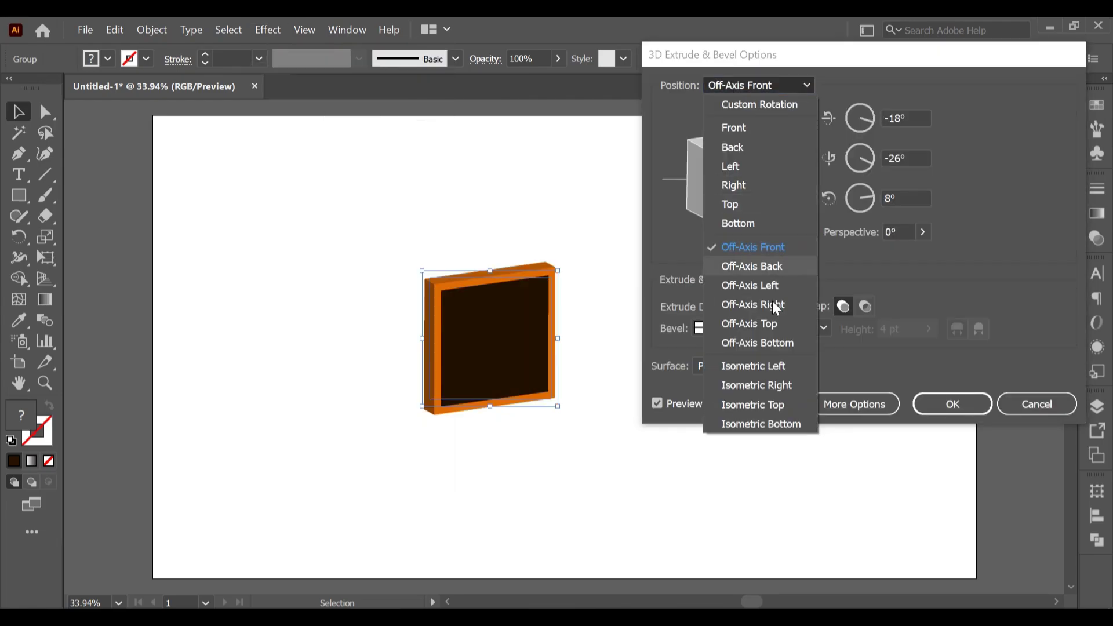
{"action": "left_click", "coordinate": [771, 404]}
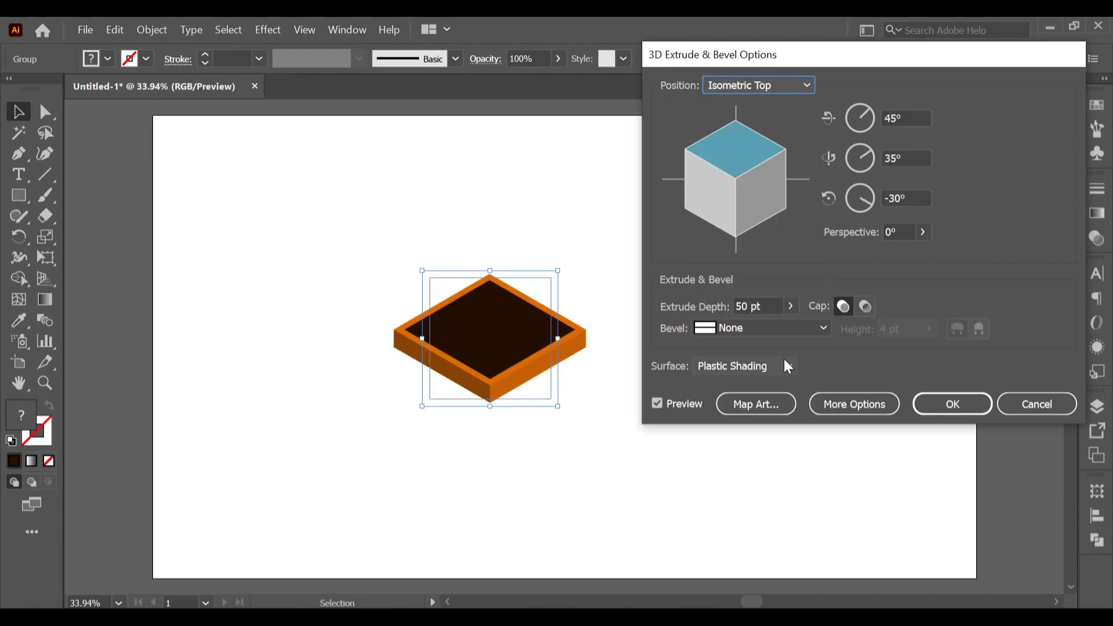
{"action": "left_click", "coordinate": [782, 328]}
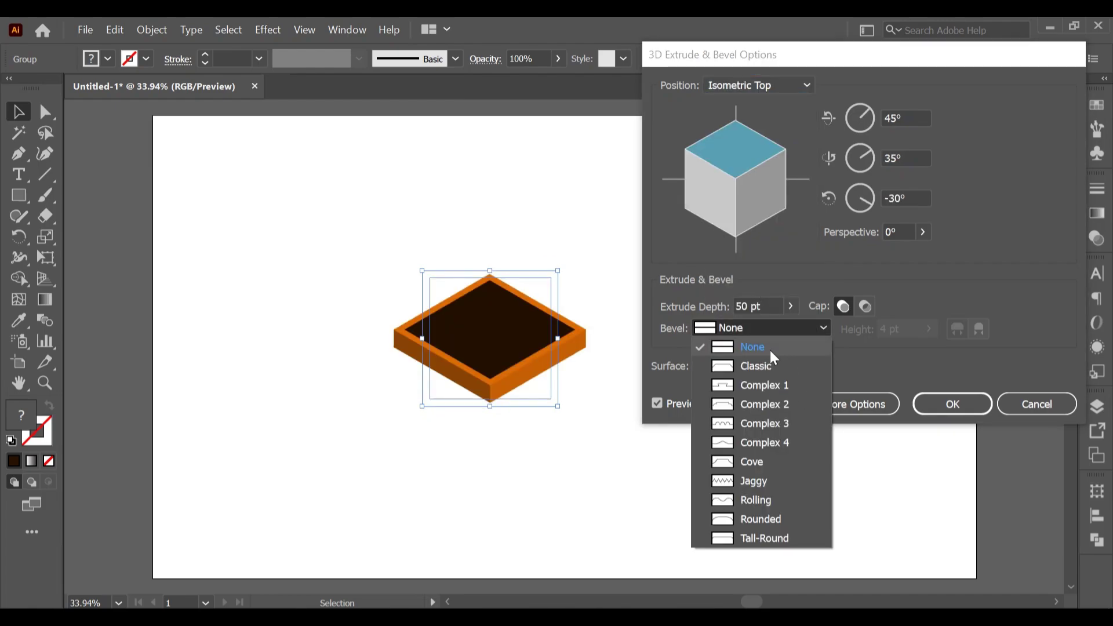
{"action": "left_click", "coordinate": [768, 360]}
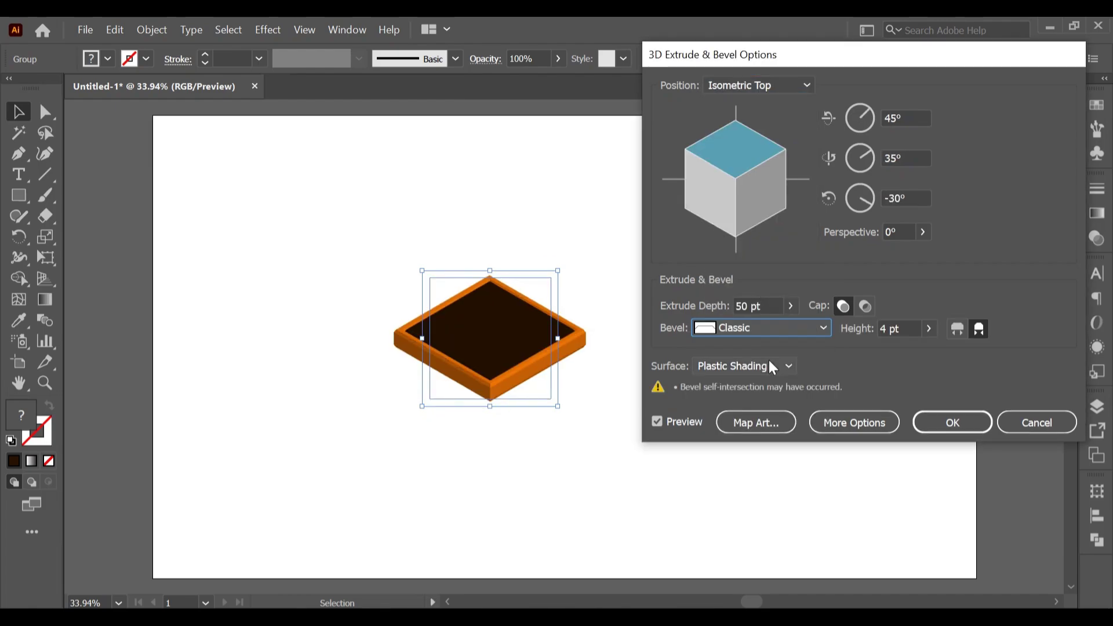
Set the extrude depth to 92 pt, apply the 3D effect and deselect the tile.
{"action": "left_click", "coordinate": [786, 304]}
{"action": "key", "text": "Up"}
{"action": "key", "text": "Up"}
{"action": "key", "text": "Up"}
{"action": "key", "text": "Up"}
{"action": "key", "text": "Up"}
{"action": "key", "text": "Up"}
{"action": "key", "text": "Up"}
{"action": "key", "text": "Up"}
{"action": "key", "text": "Up"}
{"action": "key", "text": "Up"}
{"action": "key", "text": "Up"}
{"action": "key", "text": "Up"}
{"action": "key", "text": "Up"}
{"action": "key", "text": "Up"}
{"action": "key", "text": "Up"}
{"action": "key", "text": "Up"}
{"action": "key", "text": "Up"}
{"action": "key", "text": "Up"}
{"action": "key", "text": "Up"}
{"action": "key", "text": "Up"}
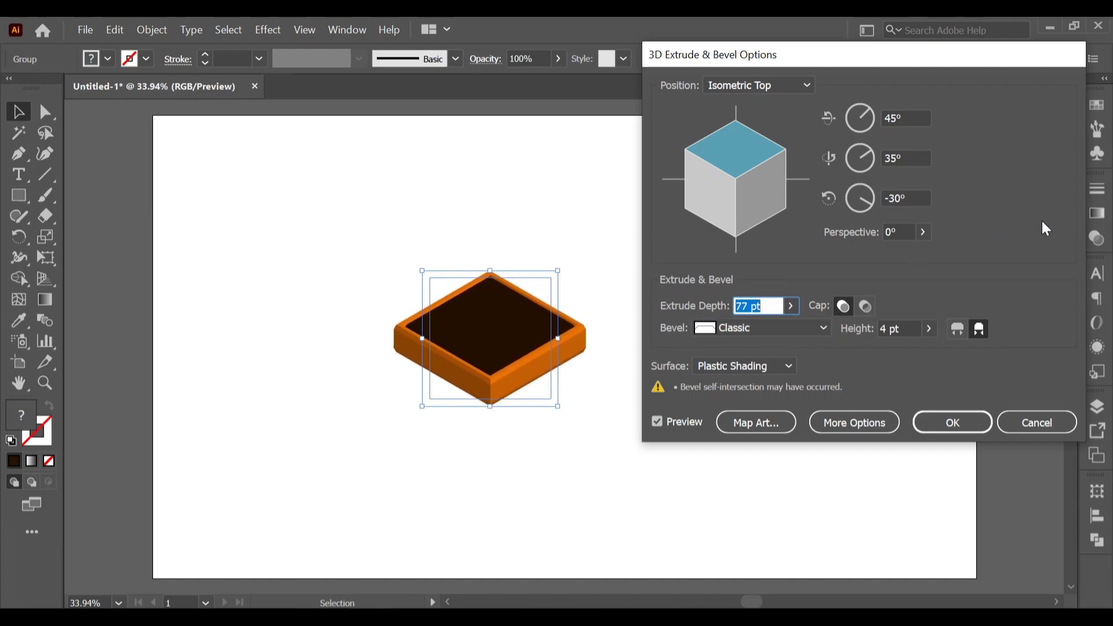
{"action": "key", "text": "Up"}
{"action": "key", "text": "Up"}
{"action": "key", "text": "Up"}
{"action": "key", "text": "Up"}
{"action": "key", "text": "Up"}
{"action": "key", "text": "Up"}
{"action": "key", "text": "Up"}
{"action": "key", "text": "Up"}
{"action": "key", "text": "Up"}
{"action": "key", "text": "Up"}
{"action": "key", "text": "Up"}
{"action": "key", "text": "Up"}
{"action": "key", "text": "Up"}
{"action": "key", "text": "Up"}
{"action": "key", "text": "Up"}
{"action": "key", "text": "Up"}
{"action": "key", "text": "Up"}
{"action": "key", "text": "Up"}
{"action": "key", "text": "Up"}
{"action": "key", "text": "Up"}
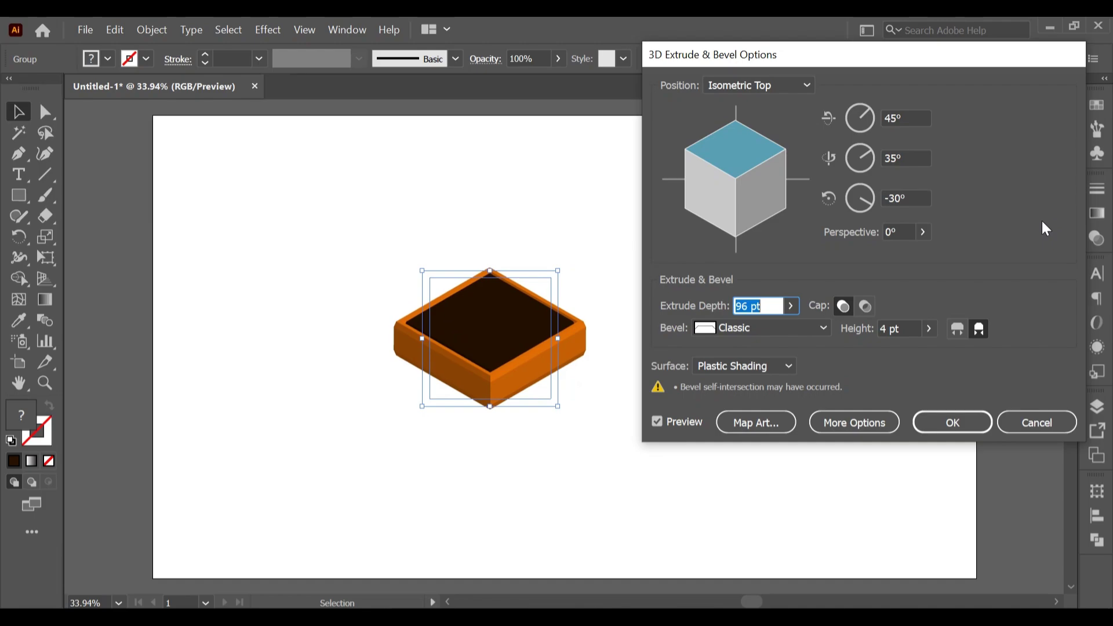
{"action": "key", "text": "Down"}
{"action": "key", "text": "Down"}
{"action": "key", "text": "Down"}
{"action": "key", "text": "Down"}
{"action": "key", "text": "Down"}
{"action": "key", "text": "Down"}
{"action": "key", "text": "Down"}
{"action": "key", "text": "Down"}
{"action": "key", "text": "Down"}
{"action": "key", "text": "Down"}
{"action": "key", "text": "Up"}
{"action": "key", "text": "Up"}
{"action": "key", "text": "Up"}
{"action": "key", "text": "Up"}
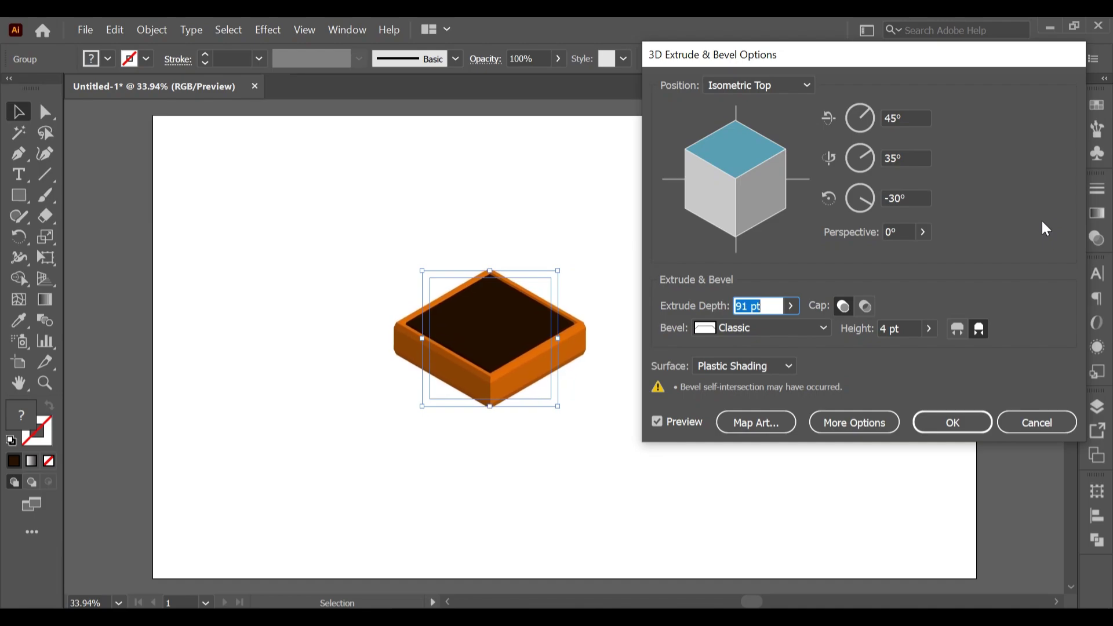
{"action": "left_click", "coordinate": [941, 422]}
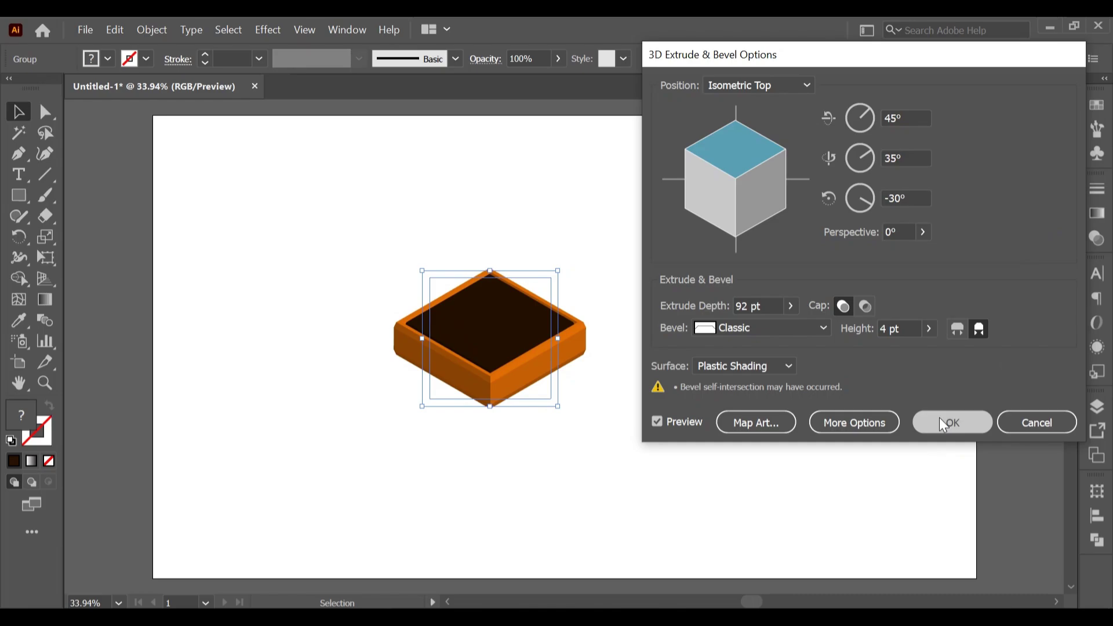
{"action": "left_click", "coordinate": [658, 404]}
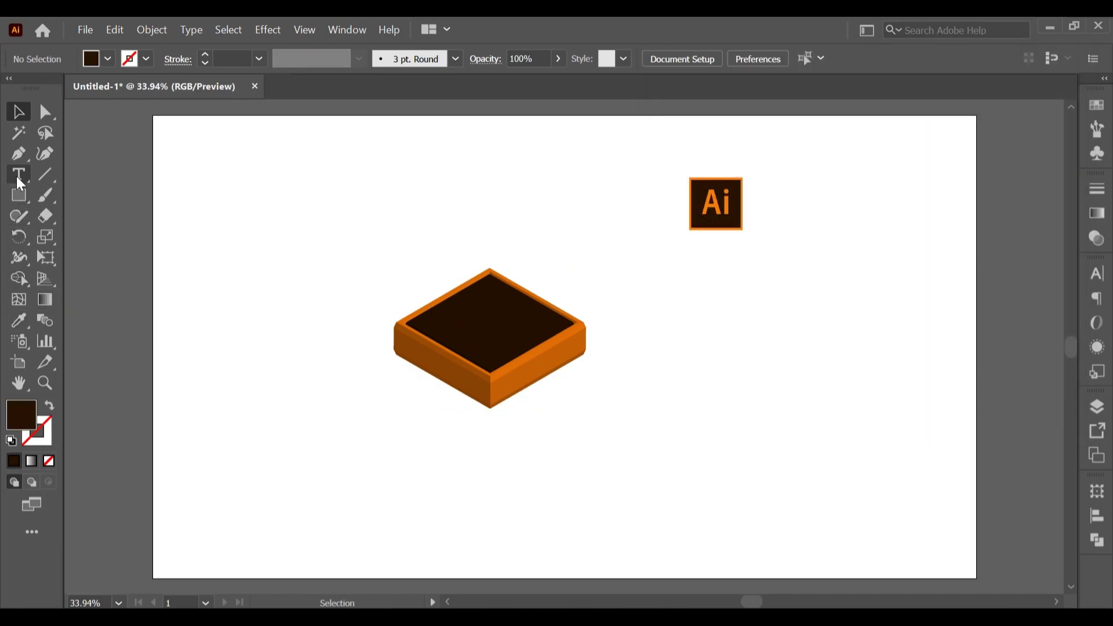
{"action": "left_click", "coordinate": [686, 360]}
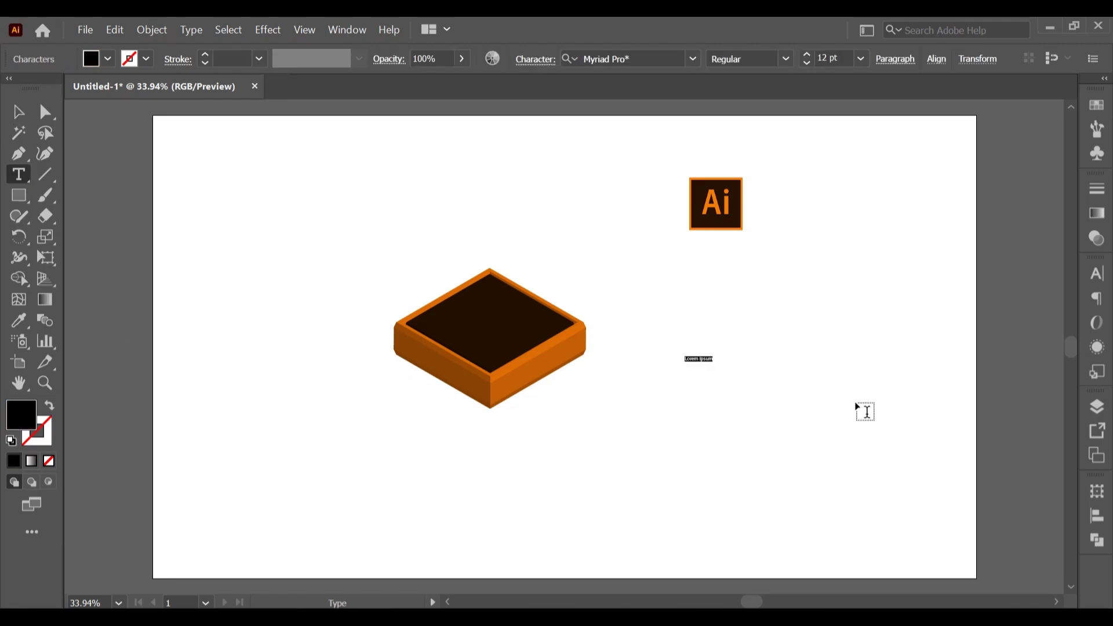
{"action": "type", "text": "AI"}
{"action": "left_click", "coordinate": [18, 112]}
{"action": "left_click", "coordinate": [720, 441]}
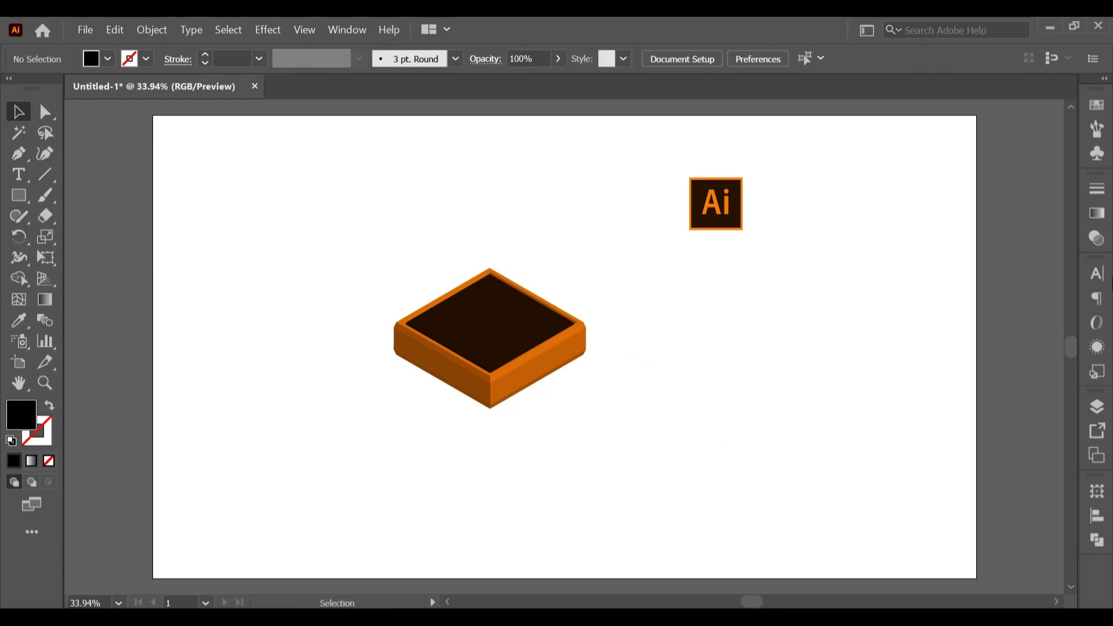
Set the font size to 72 pt and place the text "Ai" on the empty artboard area beside the 3D tile.
{"action": "left_click", "coordinate": [1095, 280]}
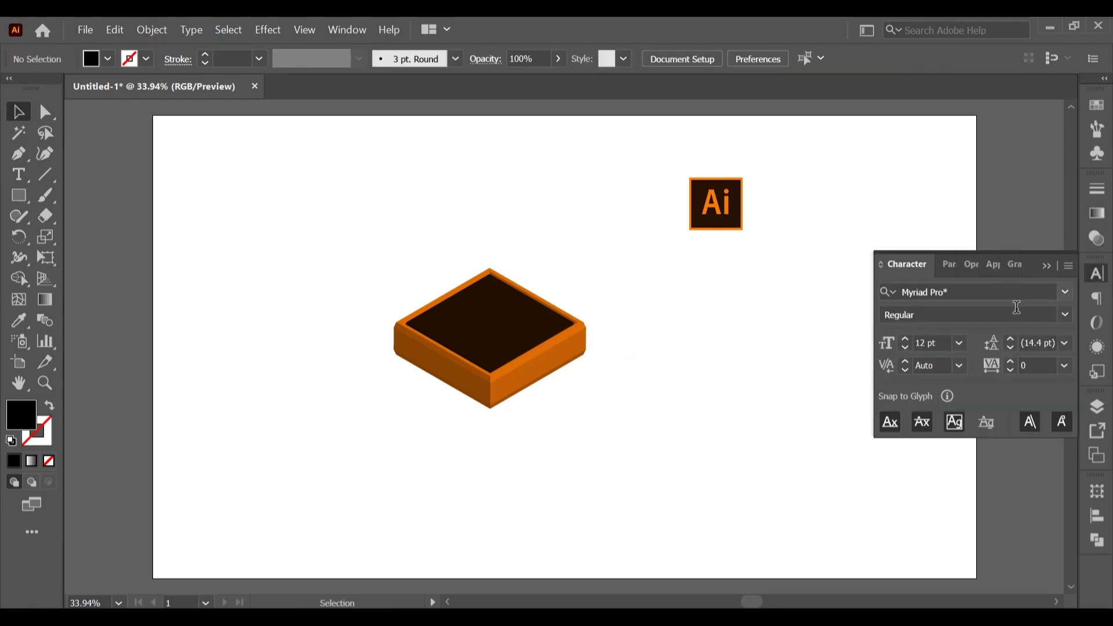
{"action": "left_click", "coordinate": [964, 348]}
{"action": "left_click", "coordinate": [983, 326]}
{"action": "left_click", "coordinate": [26, 174]}
{"action": "left_click", "coordinate": [672, 380]}
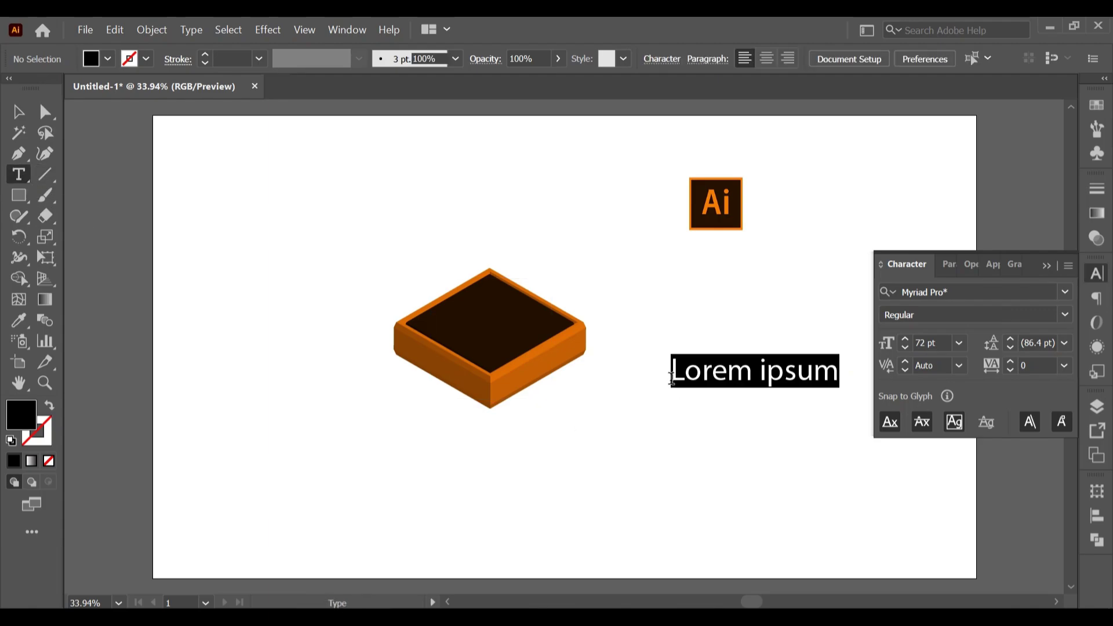
{"action": "type", "text": "A"}
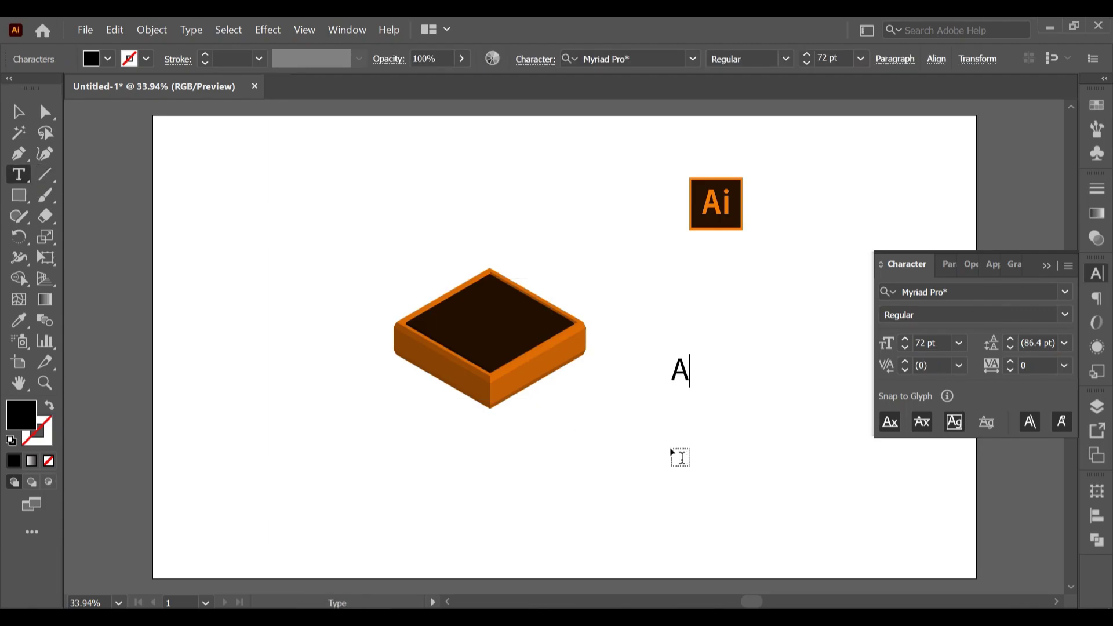
{"action": "type", "text": "i"}
{"action": "type", "text": "1"}
{"action": "type", "text": "3"}
{"action": "key", "text": "Escape"}
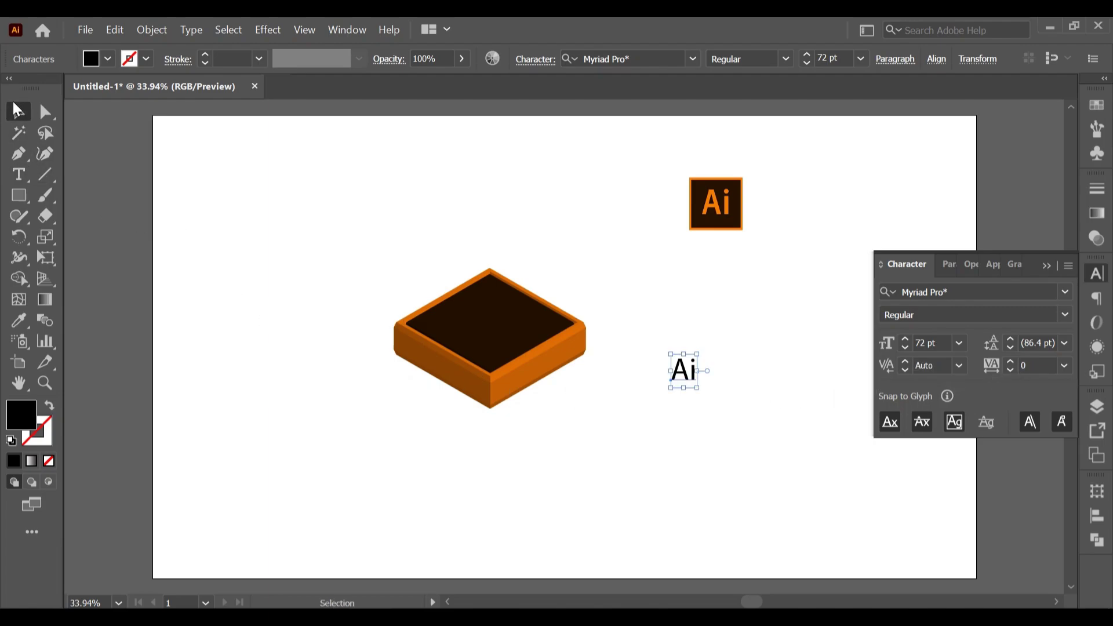
Set the "Ai" text's tracking to 65 and its font style to Bold.
{"action": "left_click", "coordinate": [1011, 363]}
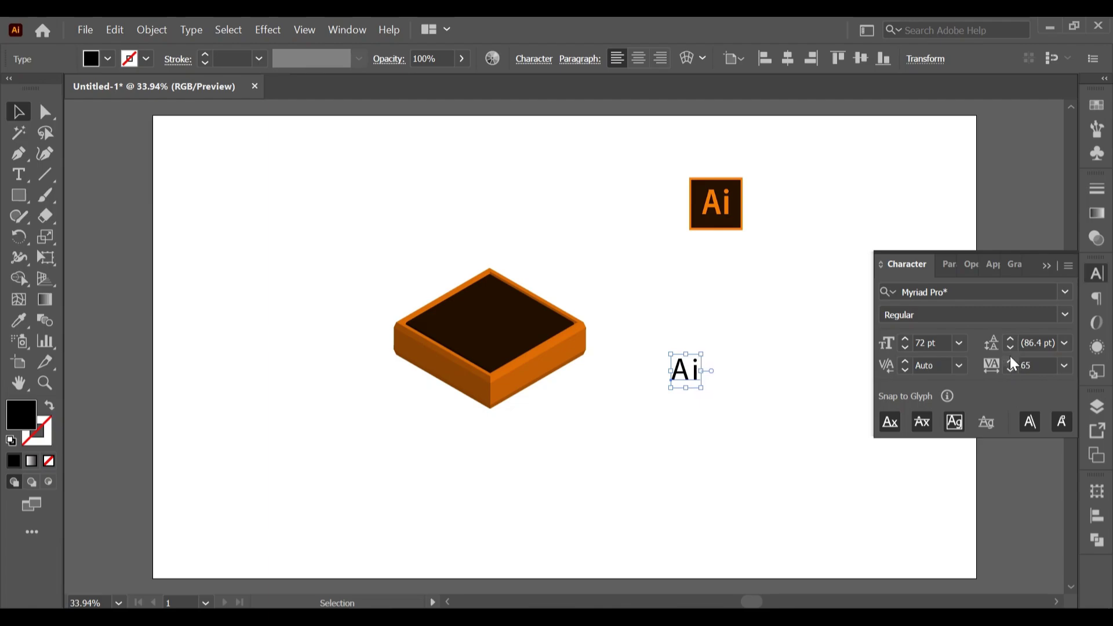
{"action": "left_click", "coordinate": [1066, 316]}
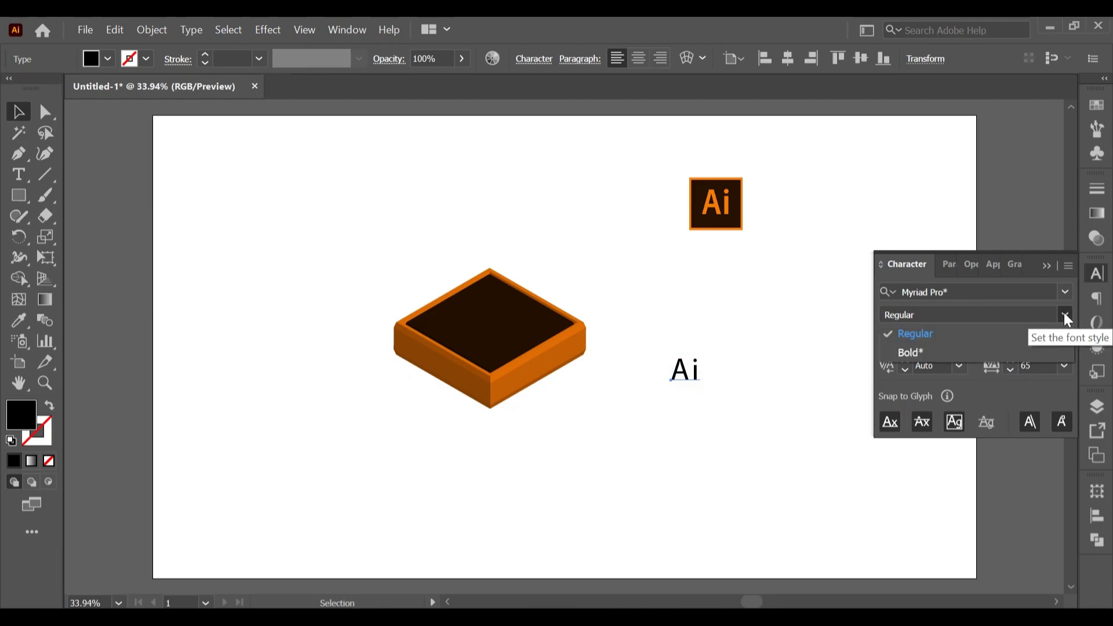
{"action": "left_click", "coordinate": [995, 359]}
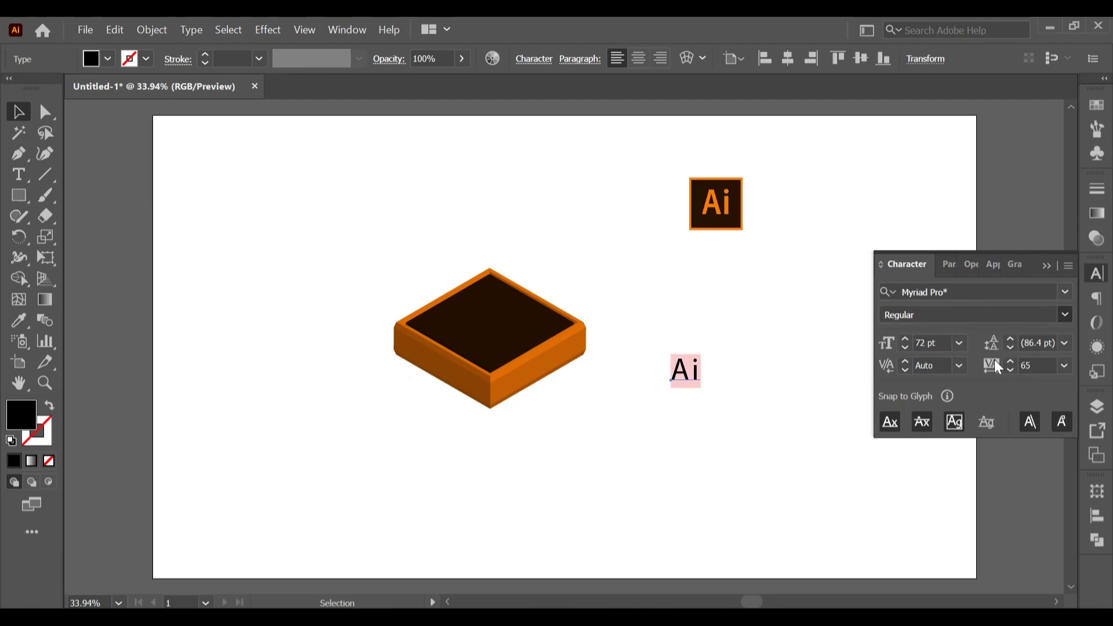
{"action": "left_click", "coordinate": [744, 447]}
{"action": "left_click", "coordinate": [696, 386]}
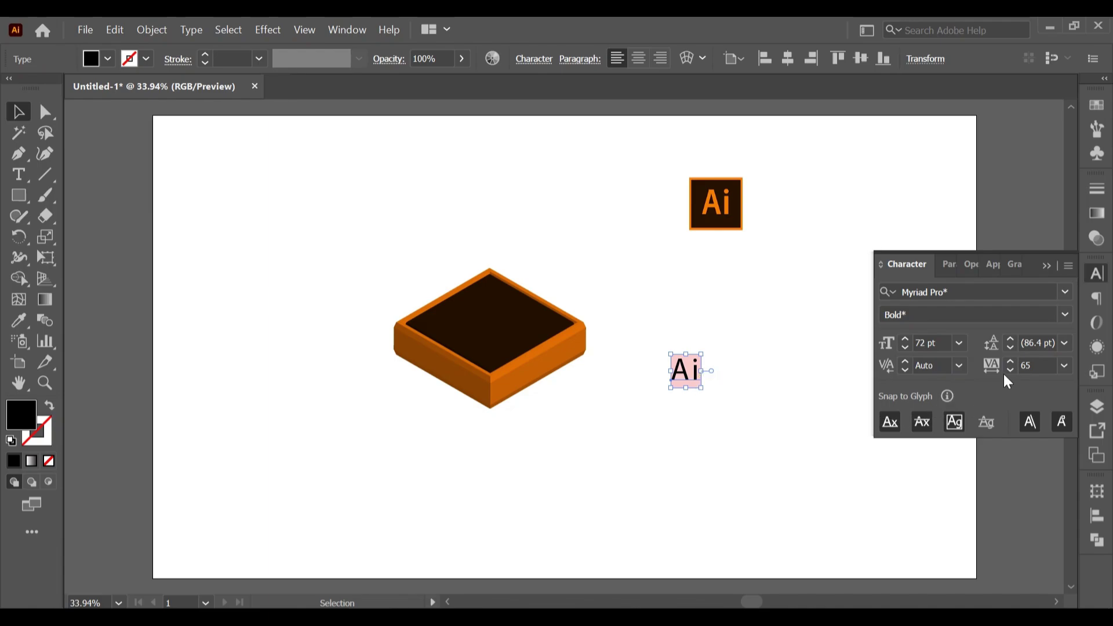
Delete the existing "Ai" text and place new text "Ai" on the empty artboard area below the reference logo.
{"action": "left_click", "coordinate": [1047, 268]}
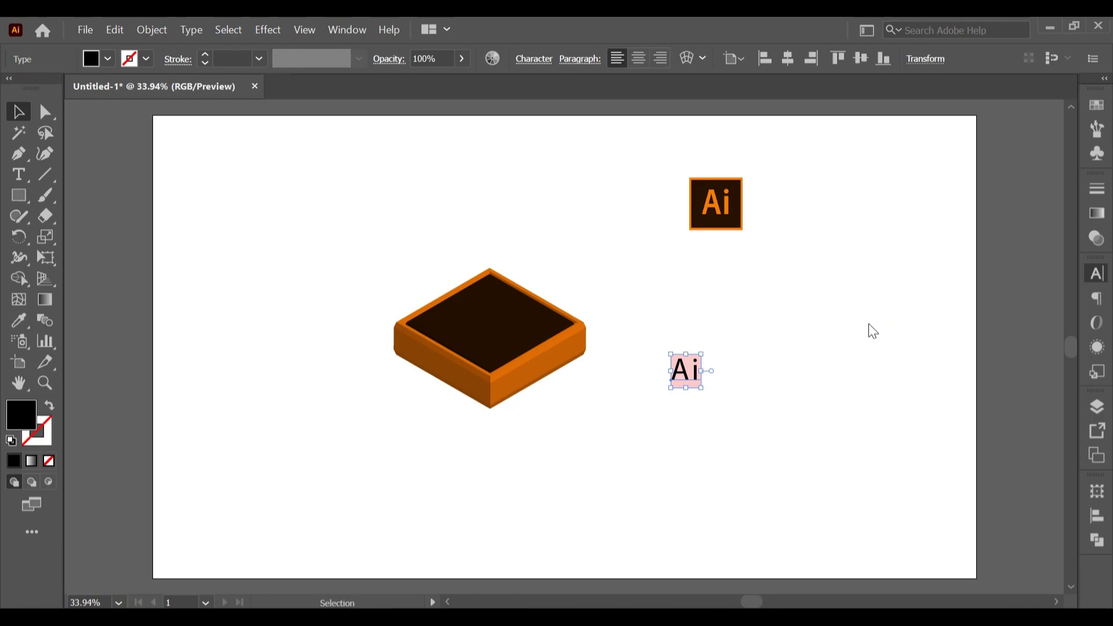
{"action": "left_click", "coordinate": [728, 386]}
{"action": "left_click_drag", "start_coordinate": [699, 380], "coordinate": [799, 351]}
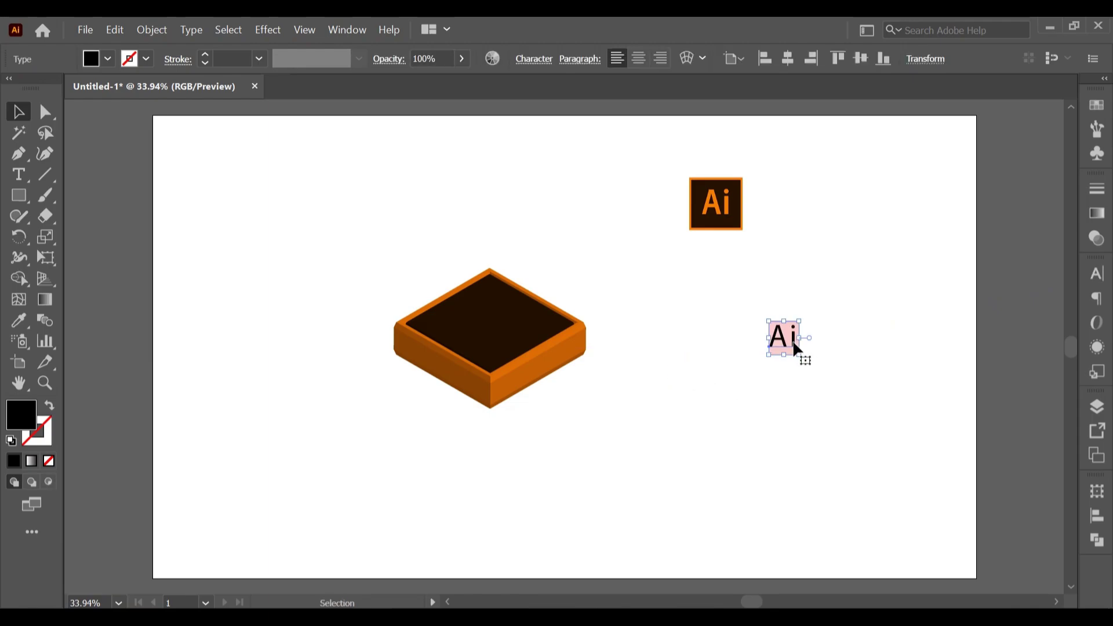
{"action": "left_click", "coordinate": [104, 355]}
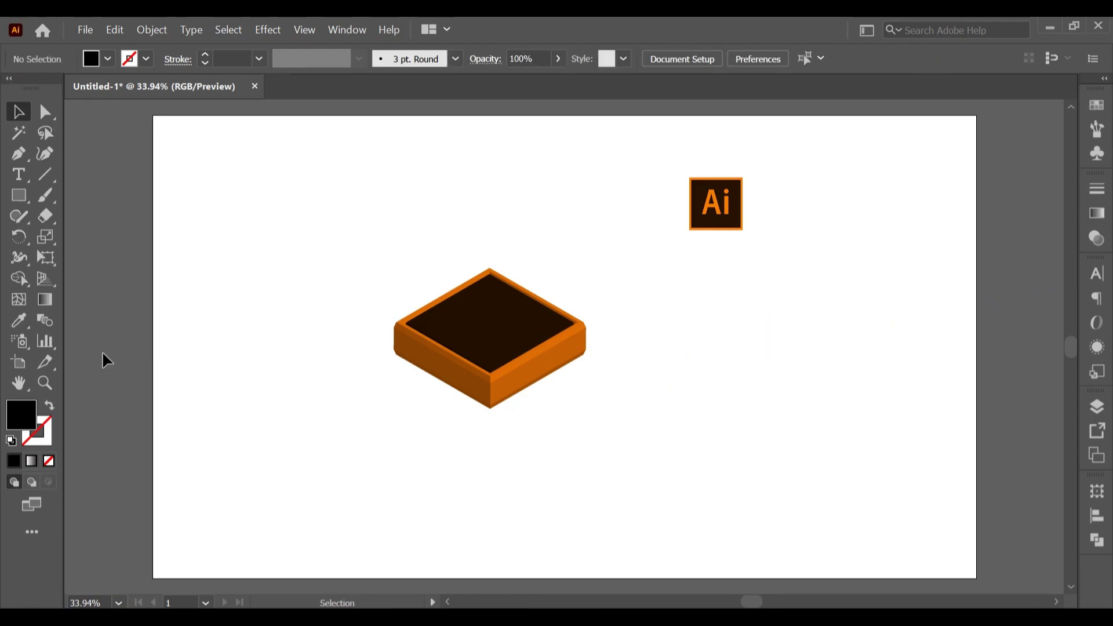
{"action": "left_click", "coordinate": [19, 180]}
{"action": "left_click_drag", "start_coordinate": [676, 362], "coordinate": [690, 366]}
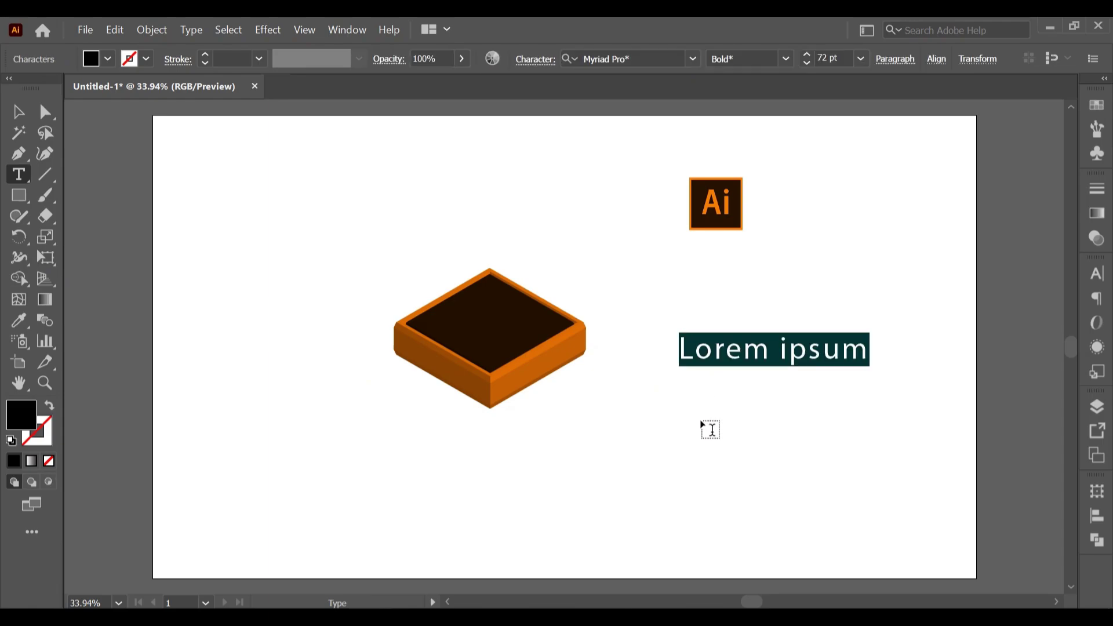
{"action": "type", "text": "Ai"}
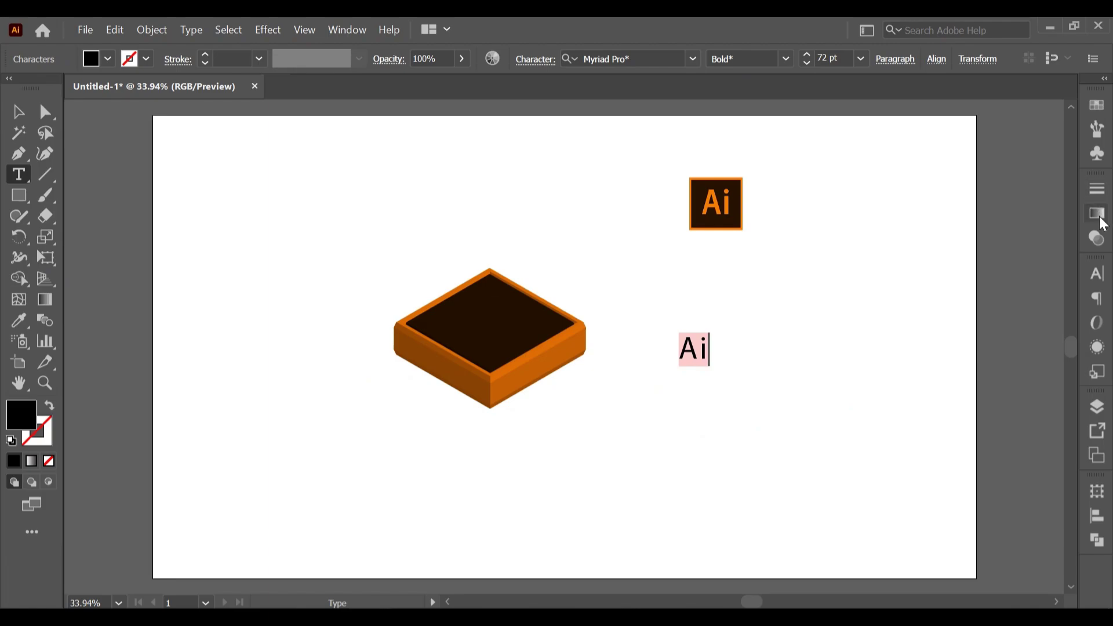
Try to change the new "Ai" text's font style to Regular and undo the change.
{"action": "left_click", "coordinate": [1102, 279]}
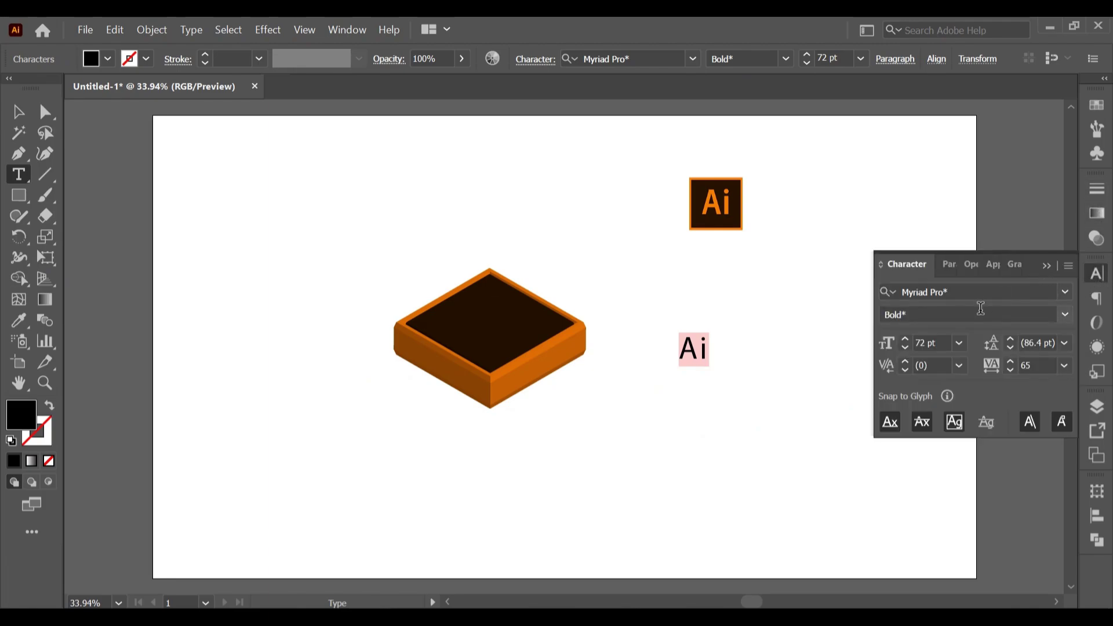
{"action": "left_click", "coordinate": [974, 317]}
{"action": "left_click", "coordinate": [1067, 316]}
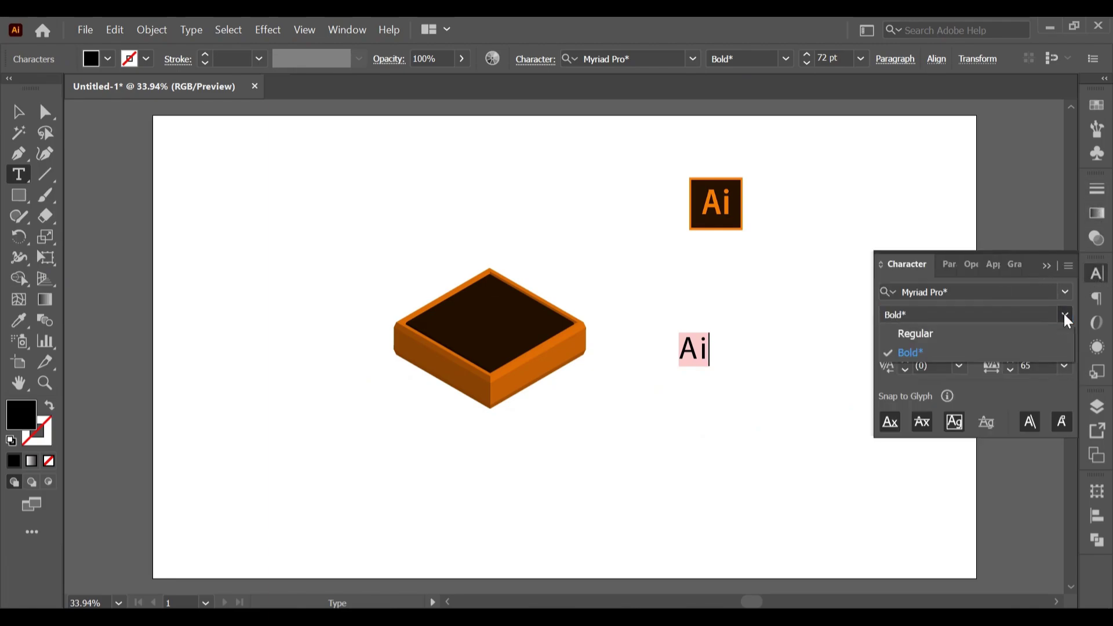
{"action": "left_click", "coordinate": [1032, 337]}
{"action": "left_click", "coordinate": [707, 347]}
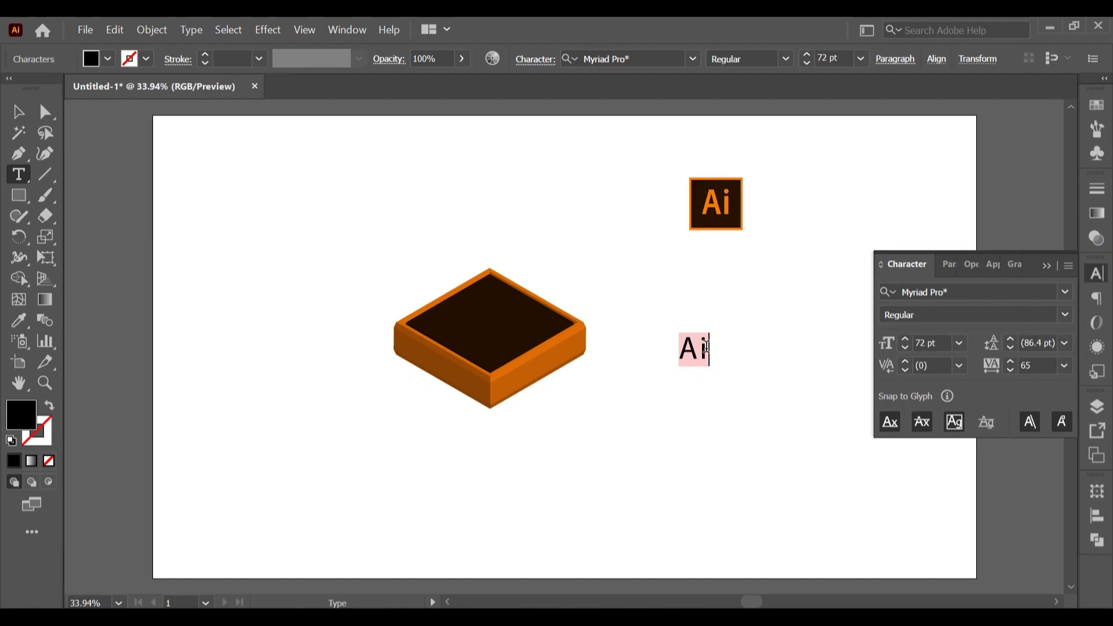
{"action": "left_click_drag", "start_coordinate": [706, 348], "coordinate": [633, 368]}
{"action": "key", "text": "ctrl+z"}
Set the "Ai" text's font style to Regular and its font to Myriad Variable Concept.
{"action": "left_click", "coordinate": [18, 111]}
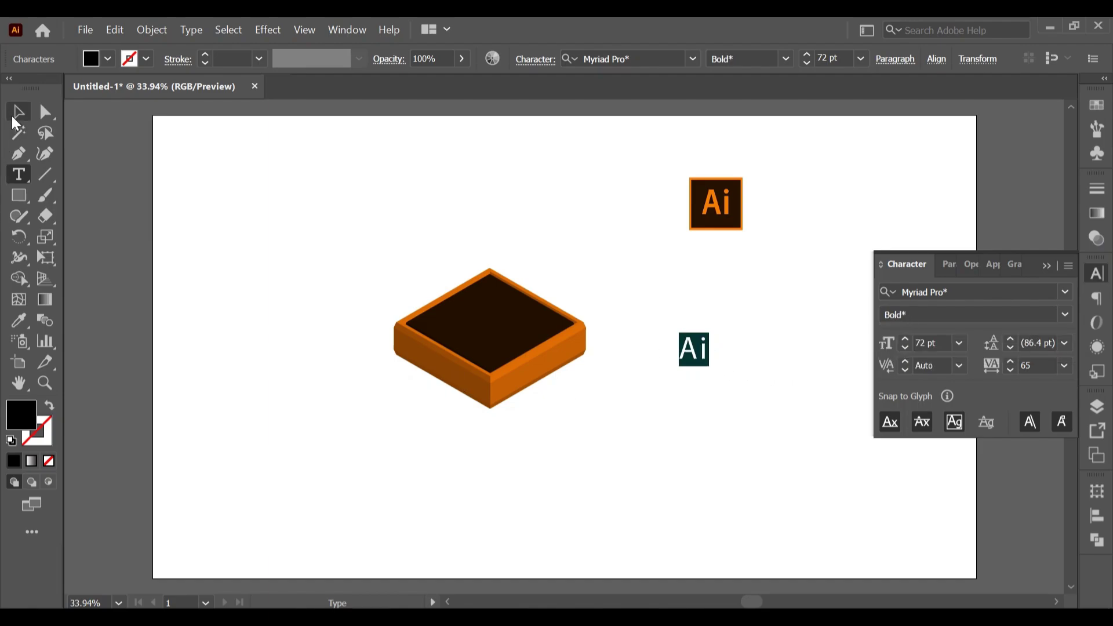
{"action": "left_click", "coordinate": [1067, 315]}
{"action": "left_click", "coordinate": [1008, 337]}
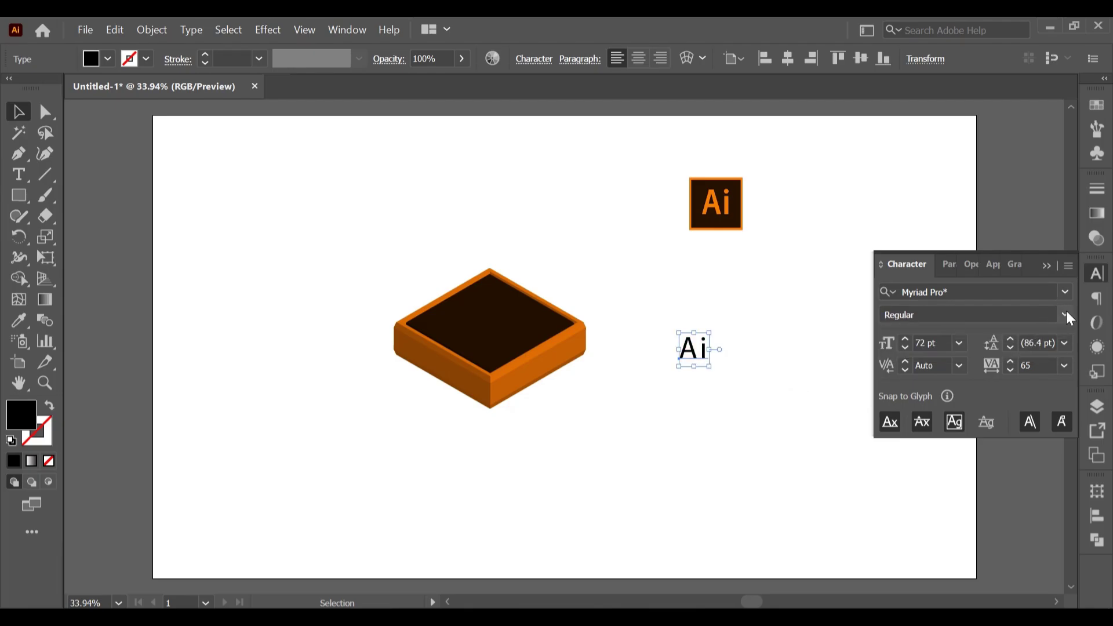
{"action": "left_click", "coordinate": [1065, 293]}
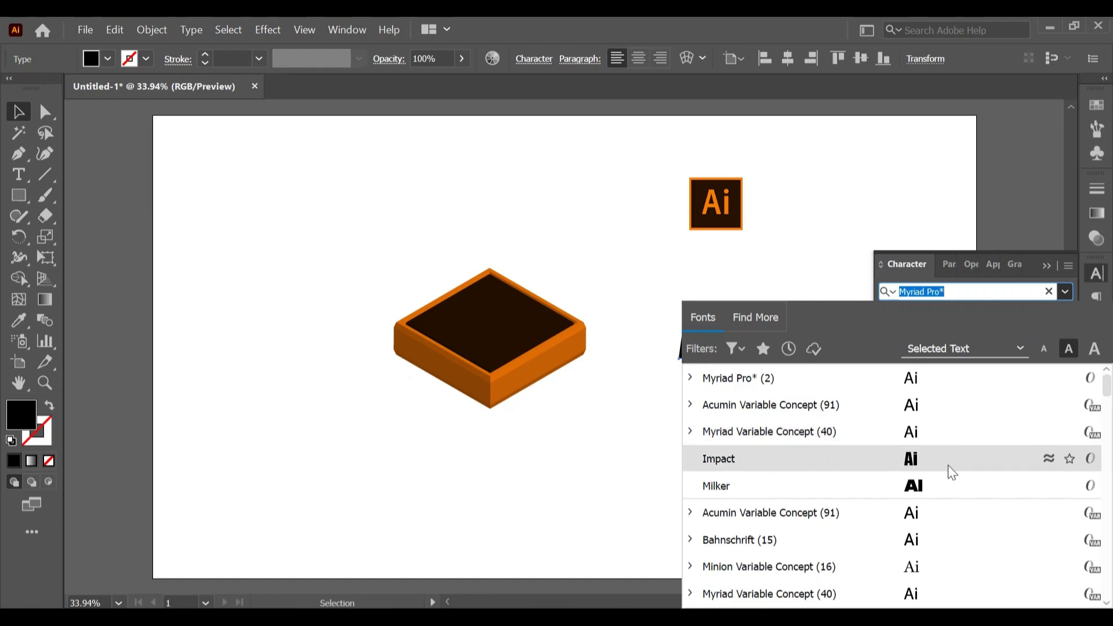
{"action": "left_click", "coordinate": [944, 435]}
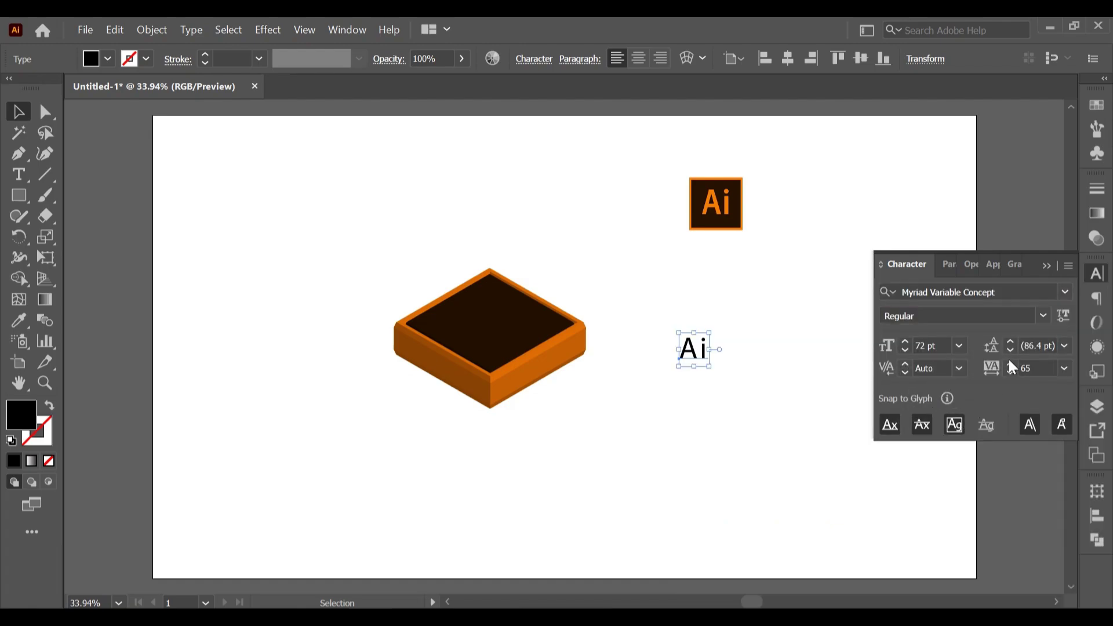
{"action": "left_click", "coordinate": [1047, 271]}
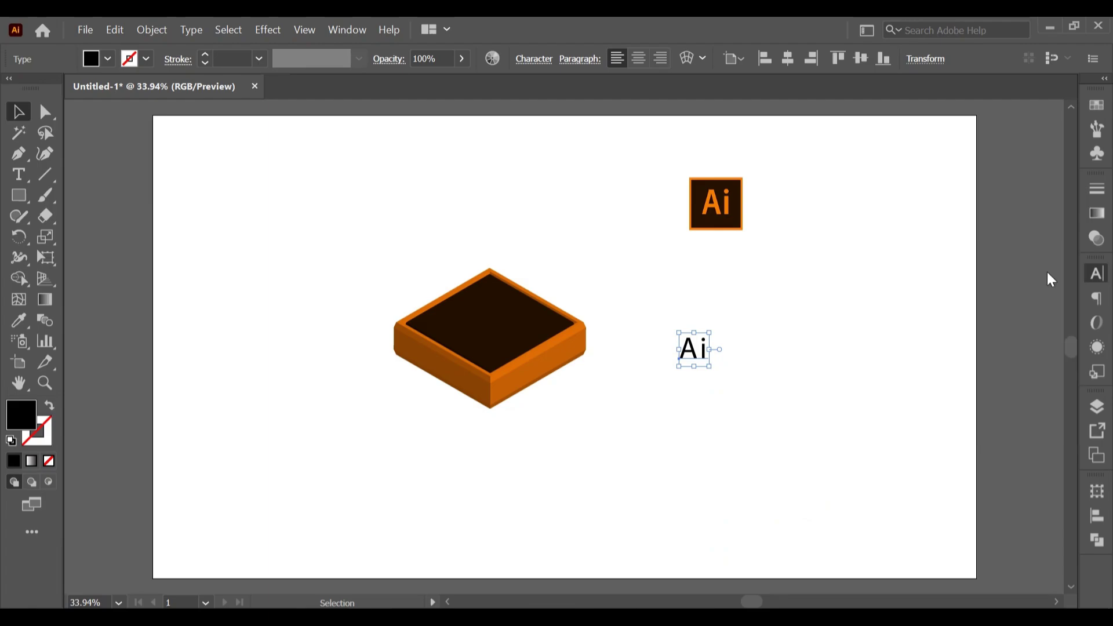
Scale the "Ai" text up proportionally from its centre to about four times its size.
{"action": "left_click", "coordinate": [304, 232]}
{"action": "left_click", "coordinate": [697, 353]}
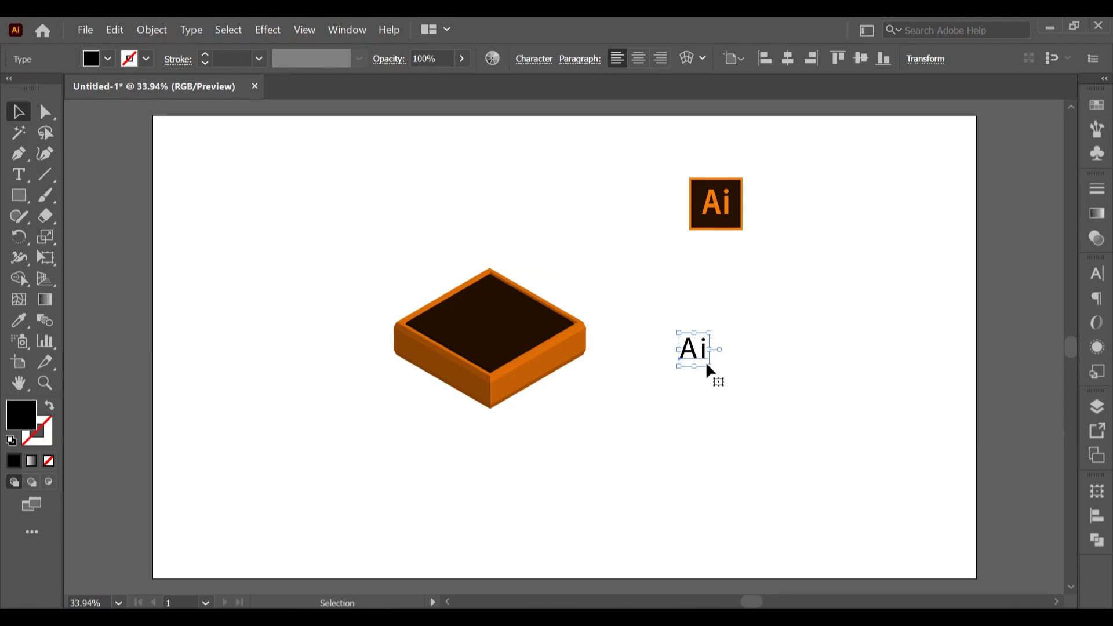
{"action": "left_click_drag", "start_coordinate": [708, 367], "coordinate": [759, 421]}
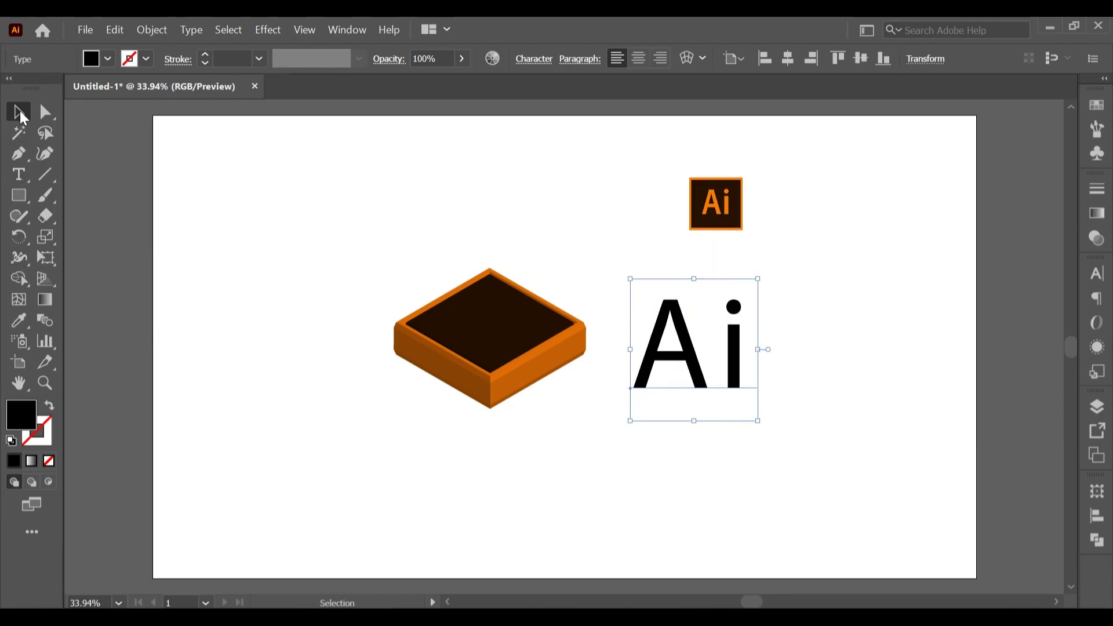
Recolour the enlarged "Ai" text with the orange sampled from the reference logo's letters and deselect it.
{"action": "left_click", "coordinate": [21, 320]}
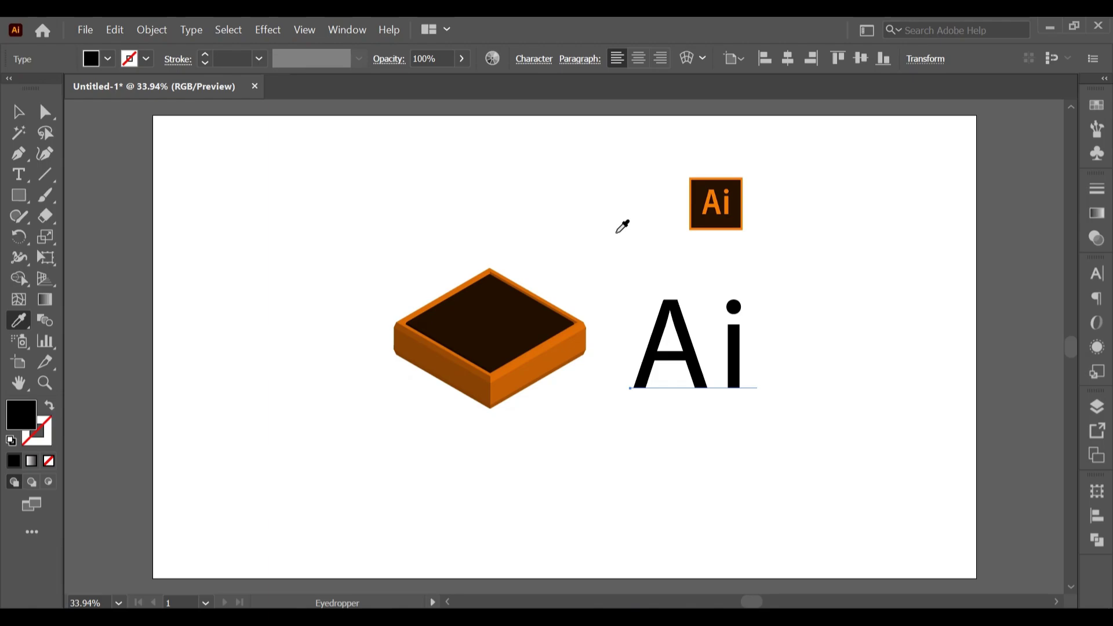
{"action": "left_click", "coordinate": [719, 198]}
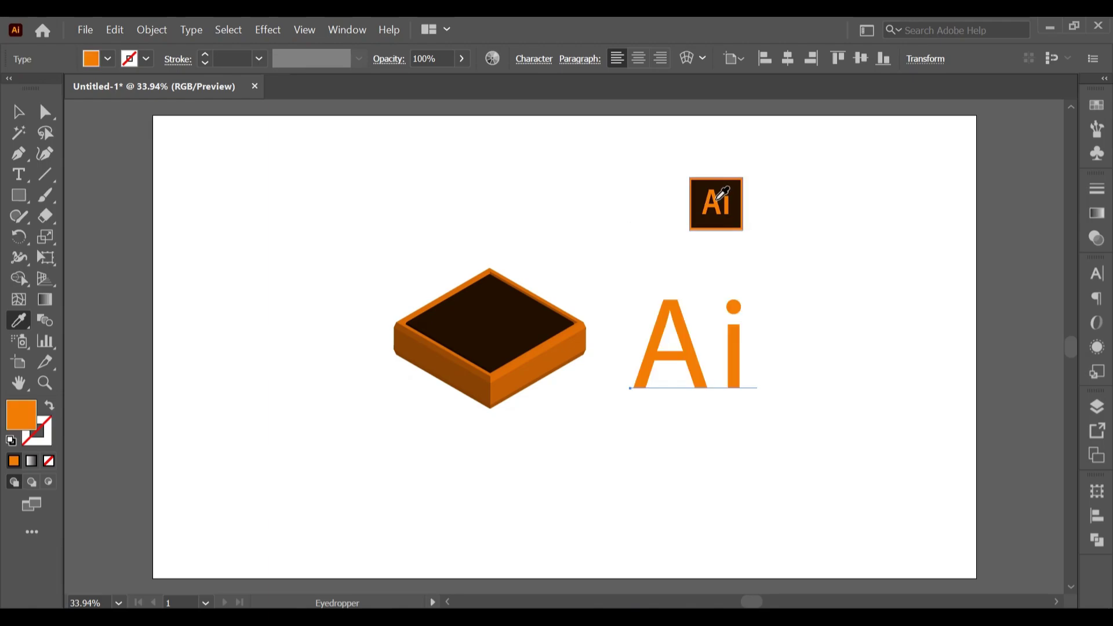
{"action": "left_click", "coordinate": [18, 112]}
{"action": "left_click", "coordinate": [605, 502]}
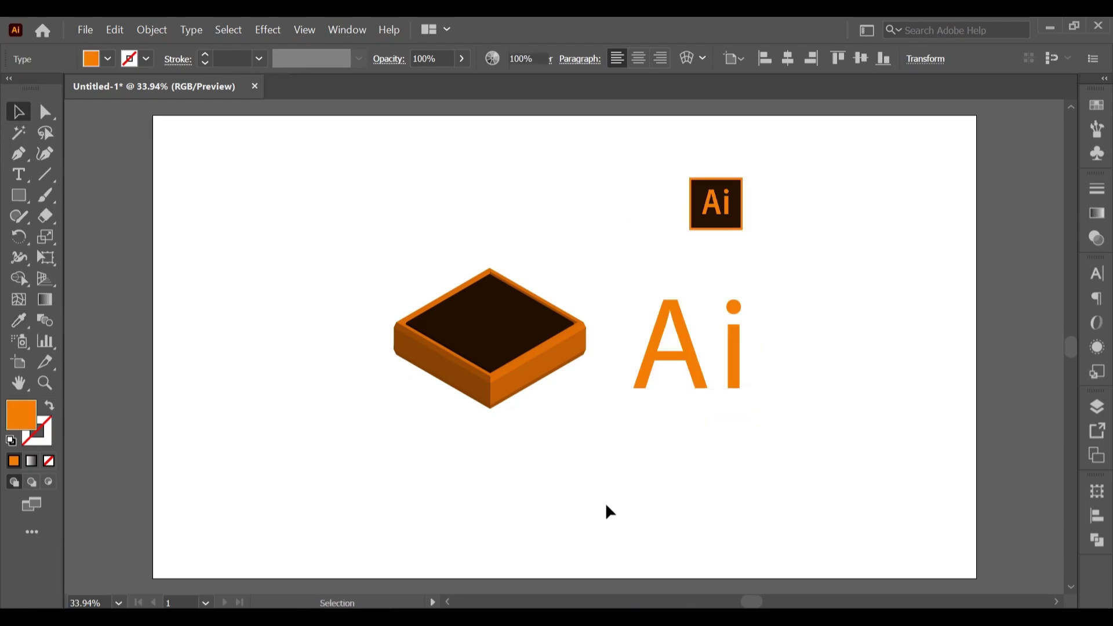
Convert the orange "Ai" text to outlines and move it to the empty area left of the 3D tile.
{"action": "left_click", "coordinate": [692, 339]}
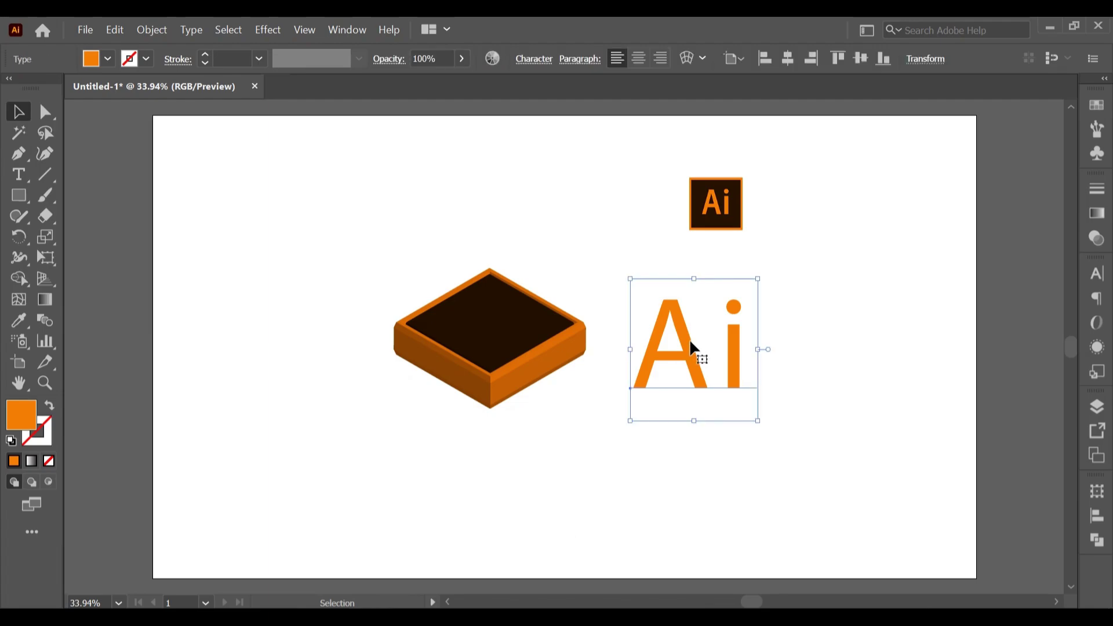
{"action": "right_click", "coordinate": [690, 339]}
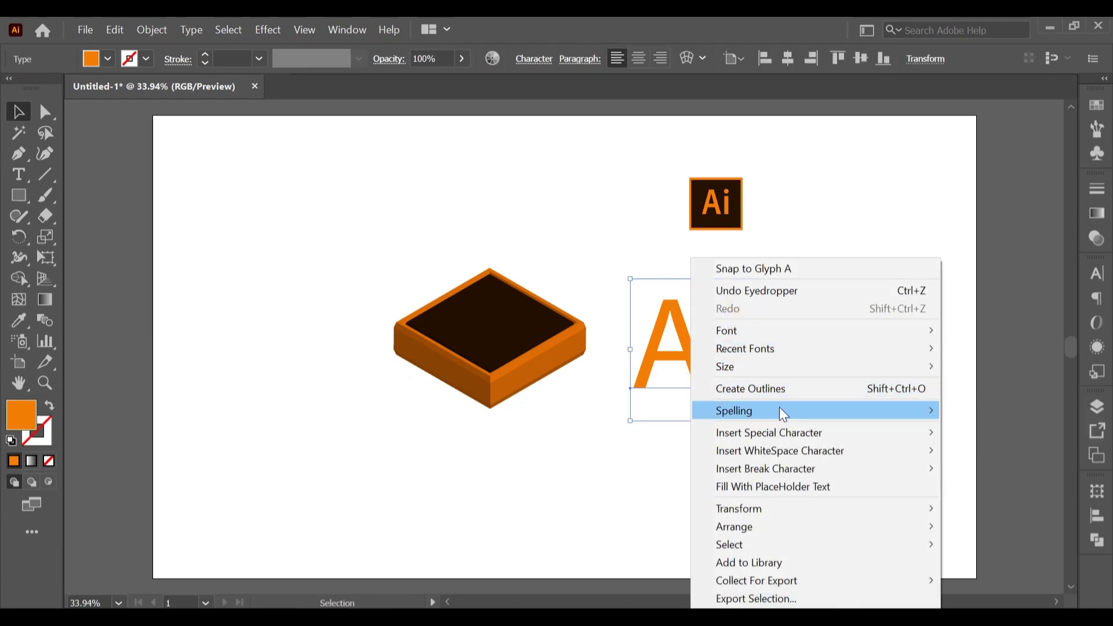
{"action": "left_click", "coordinate": [763, 388]}
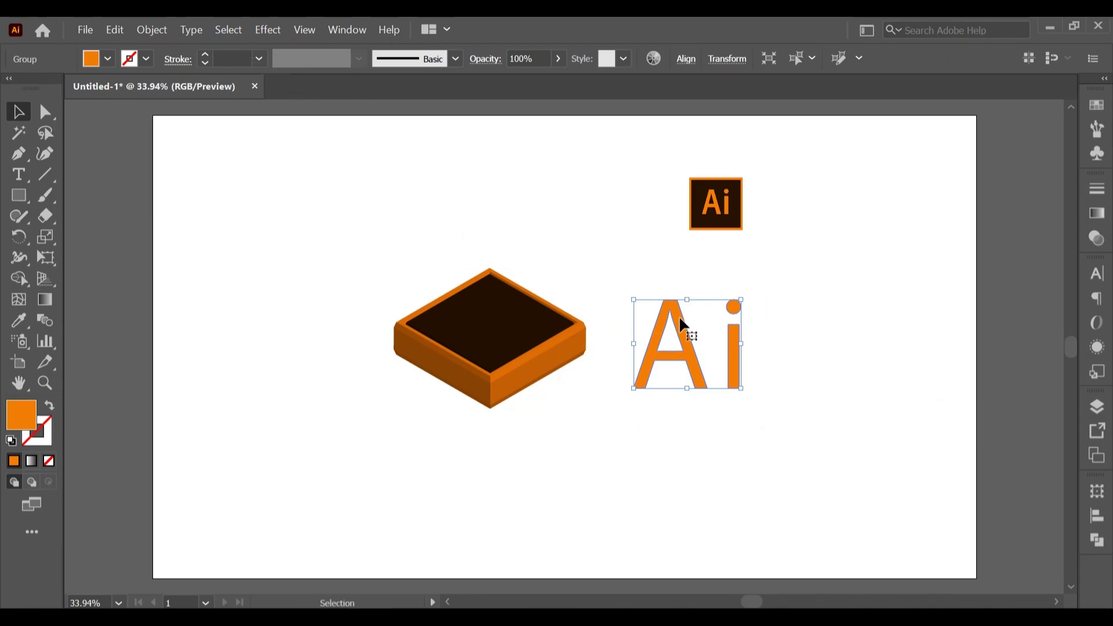
{"action": "left_click_drag", "start_coordinate": [681, 320], "coordinate": [268, 363]}
Give the outlined "Ai" a 3D Extrude & Bevel effect with the Isometric Top position and a Classic bevel.
{"action": "left_click", "coordinate": [265, 32]}
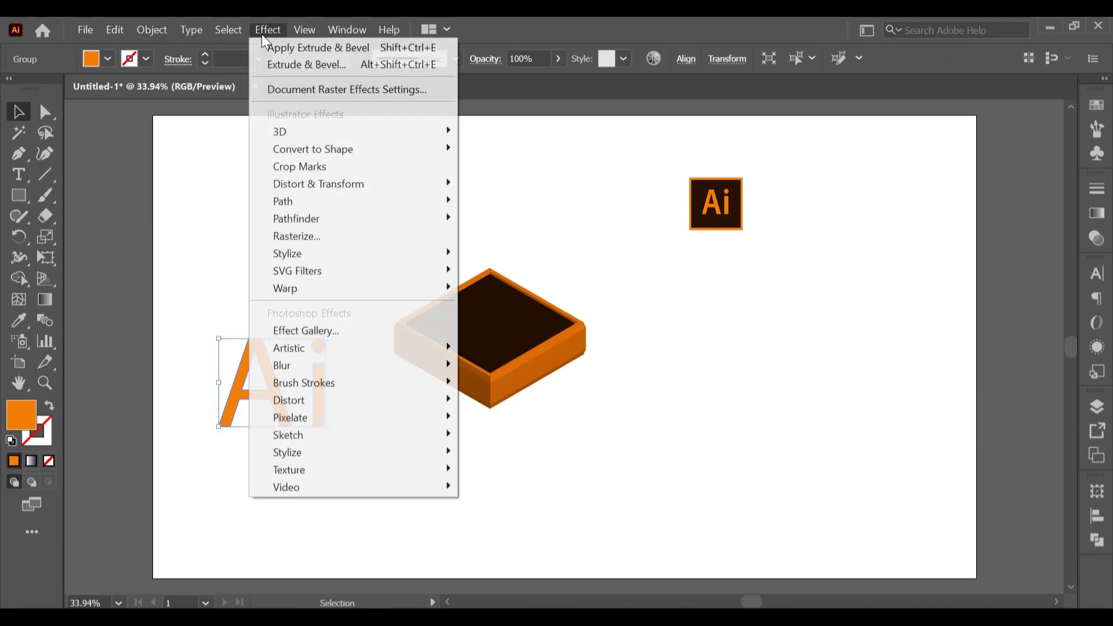
{"action": "mouse_move", "coordinate": [390, 152]}
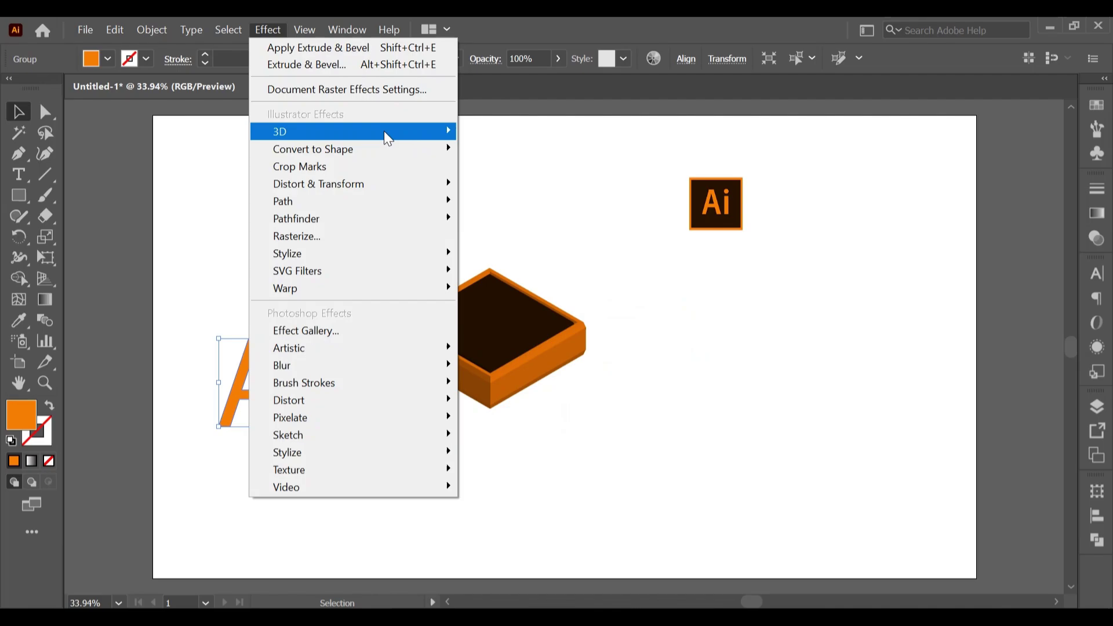
{"action": "mouse_move", "coordinate": [384, 132]}
{"action": "left_click", "coordinate": [483, 133]}
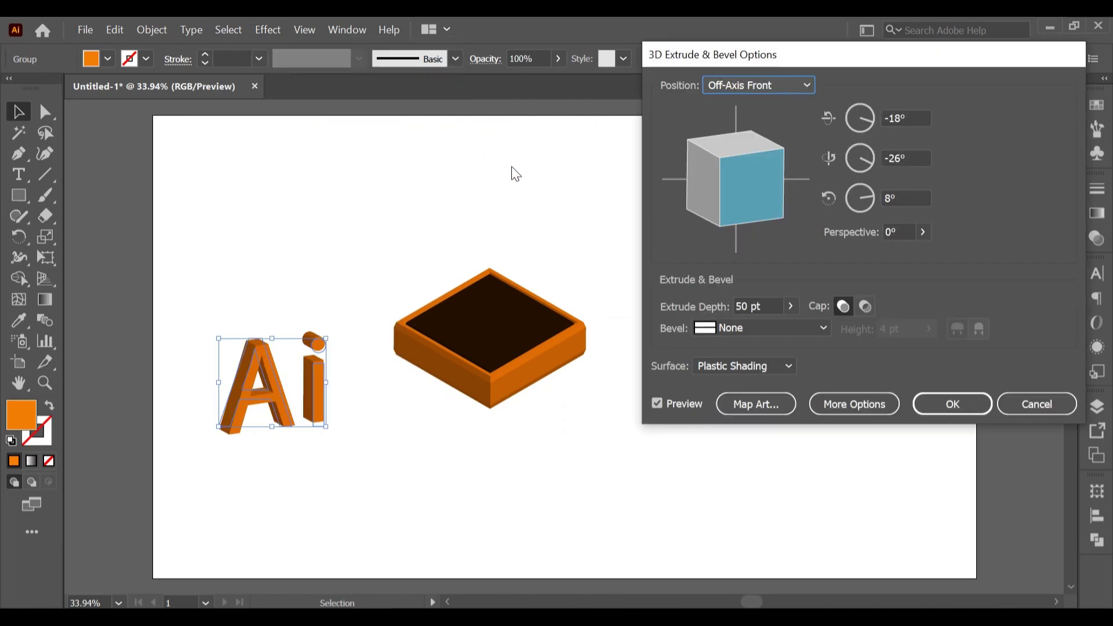
{"action": "left_click", "coordinate": [770, 87]}
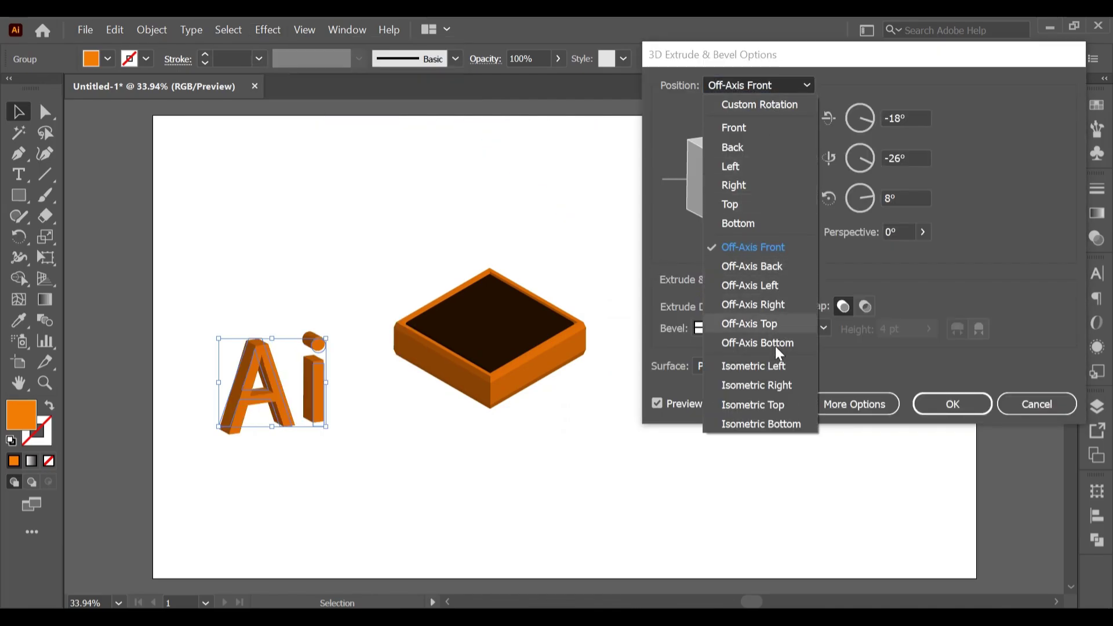
{"action": "left_click", "coordinate": [769, 405]}
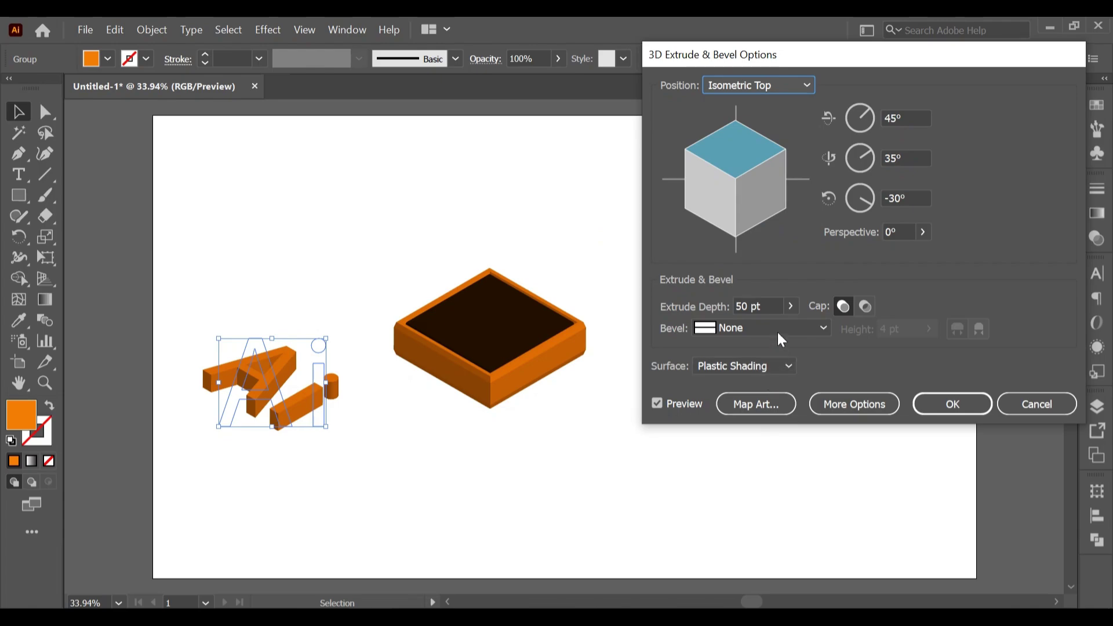
{"action": "left_click", "coordinate": [747, 306]}
{"action": "left_click", "coordinate": [735, 330]}
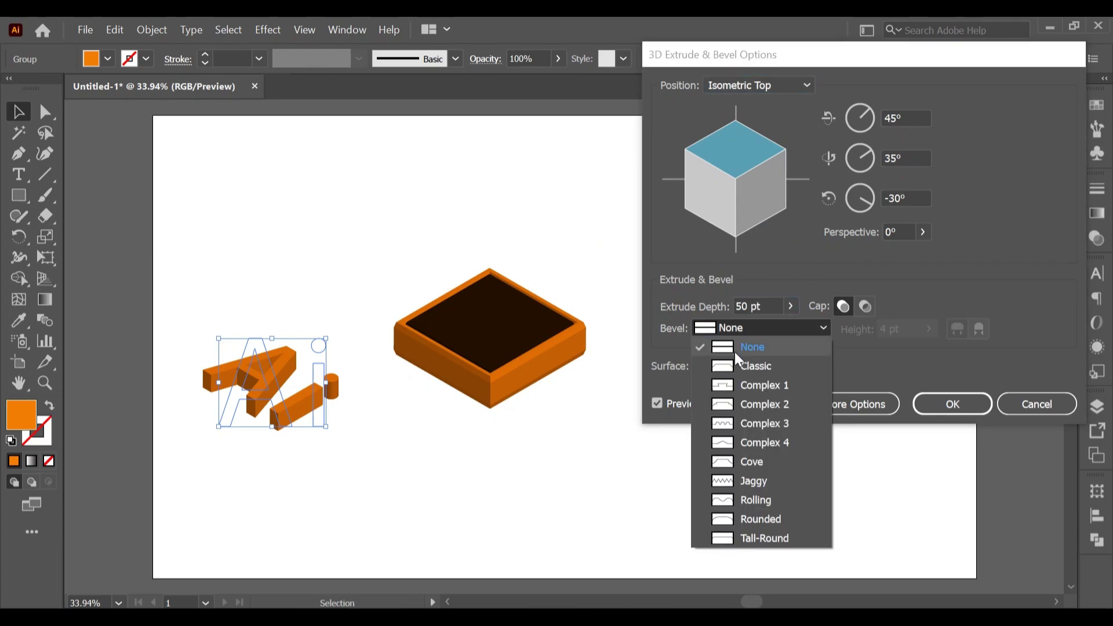
{"action": "left_click", "coordinate": [735, 363]}
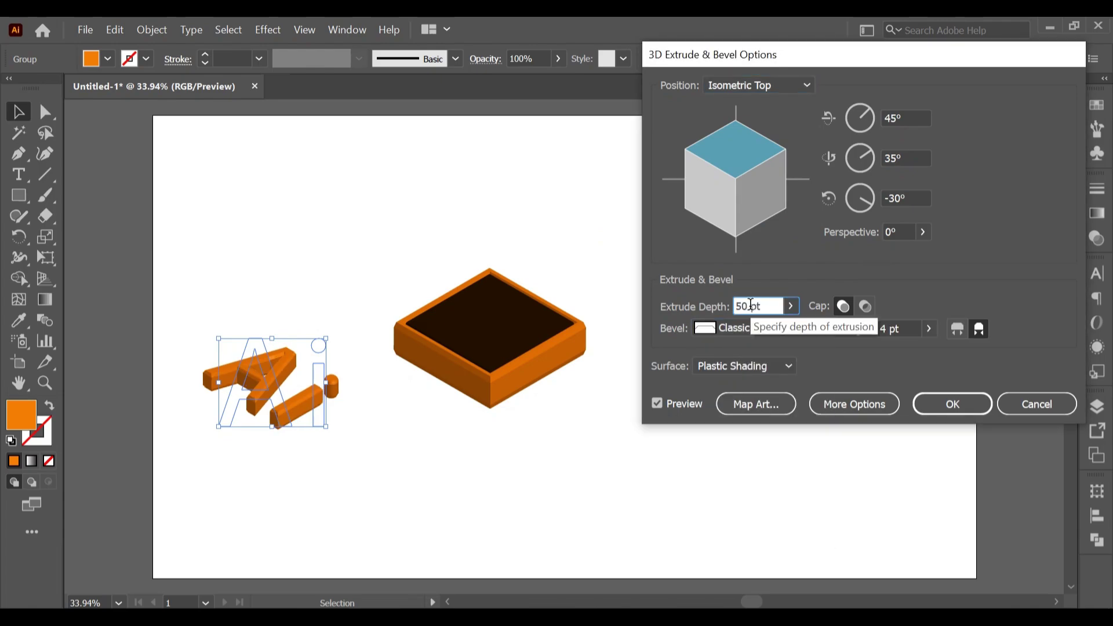
Set the letters' extrude depth to 29 pt, apply the 3D effect and deselect them.
{"action": "key", "text": "Down"}
{"action": "key", "text": "Down"}
{"action": "key", "text": "Down"}
{"action": "key", "text": "Down"}
{"action": "key", "text": "Down"}
{"action": "key", "text": "Down"}
{"action": "key", "text": "Down"}
{"action": "key", "text": "Down"}
{"action": "key", "text": "Down"}
{"action": "key", "text": "Down"}
{"action": "key", "text": "Down"}
{"action": "key", "text": "Down"}
{"action": "key", "text": "Down"}
{"action": "key", "text": "Down"}
{"action": "key", "text": "Down"}
{"action": "key", "text": "Down"}
{"action": "key", "text": "Down"}
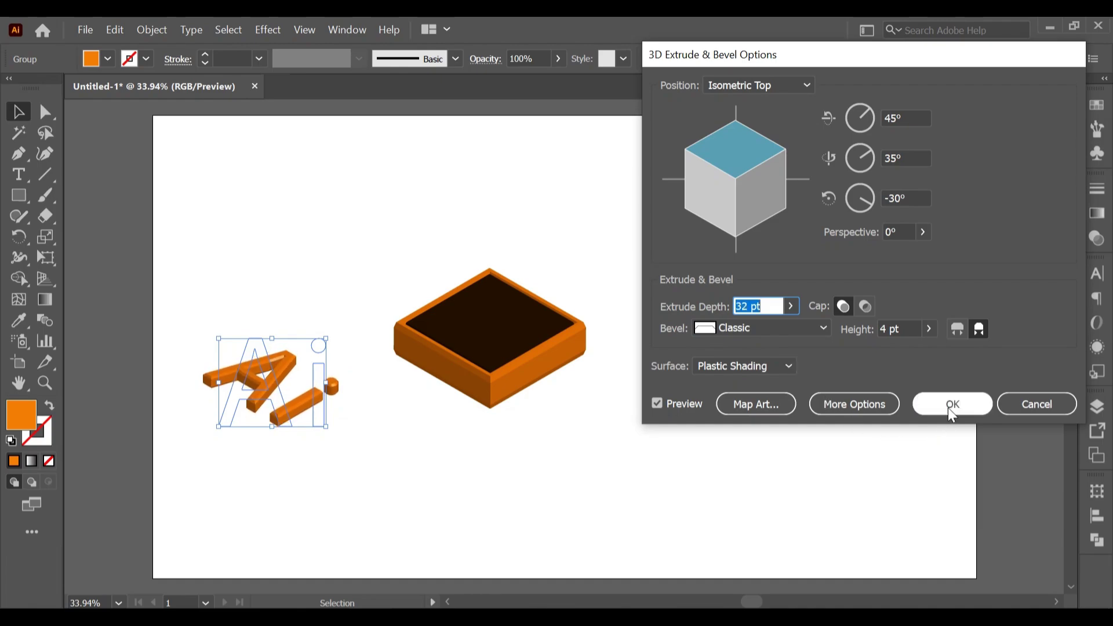
{"action": "key", "text": "Down"}
{"action": "key", "text": "Down"}
{"action": "key", "text": "Down"}
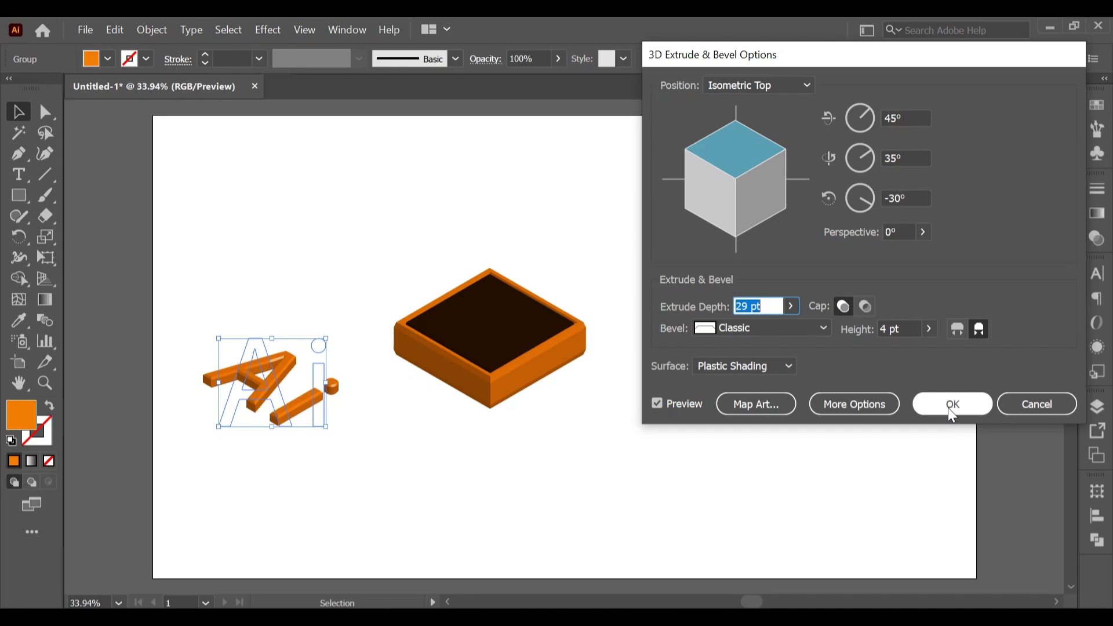
{"action": "left_click", "coordinate": [952, 406]}
{"action": "left_click", "coordinate": [232, 226]}
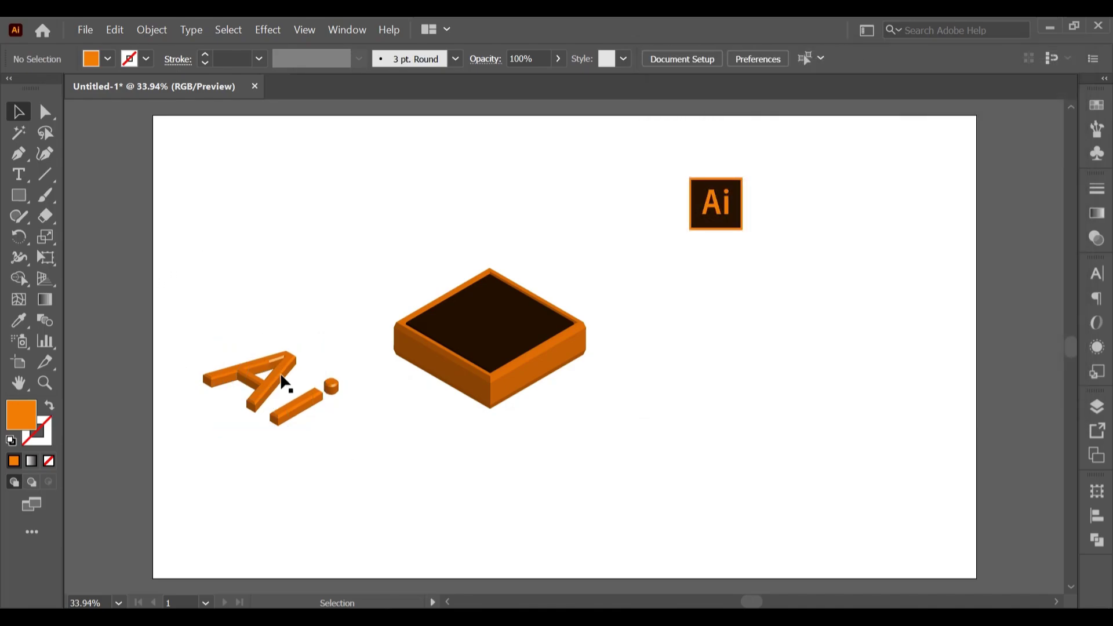
Move the extruded "Ai" letters onto the tile's dark top face and scale them down to fit within its border.
{"action": "left_click_drag", "start_coordinate": [286, 384], "coordinate": [501, 319]}
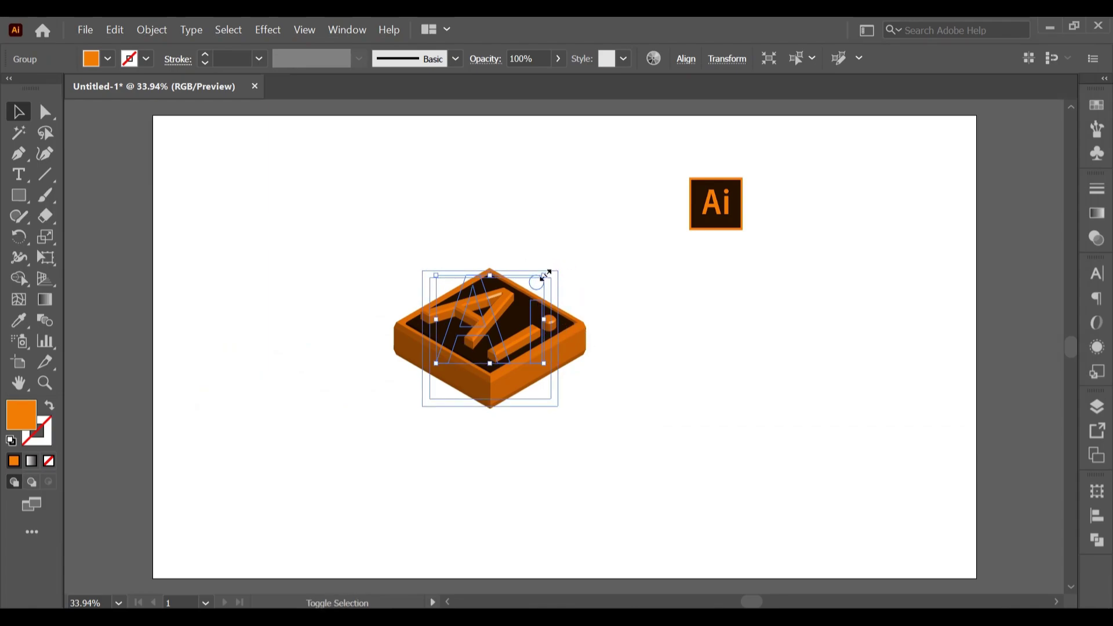
{"action": "left_click_drag", "start_coordinate": [545, 272], "coordinate": [535, 282]}
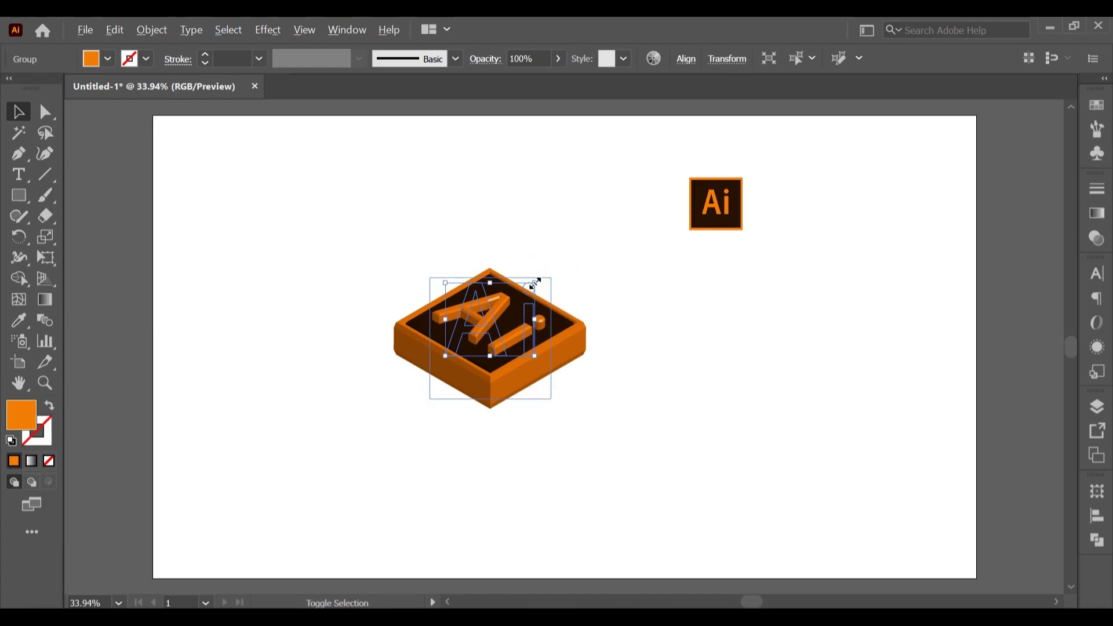
{"action": "left_click_drag", "start_coordinate": [534, 284], "coordinate": [529, 287]}
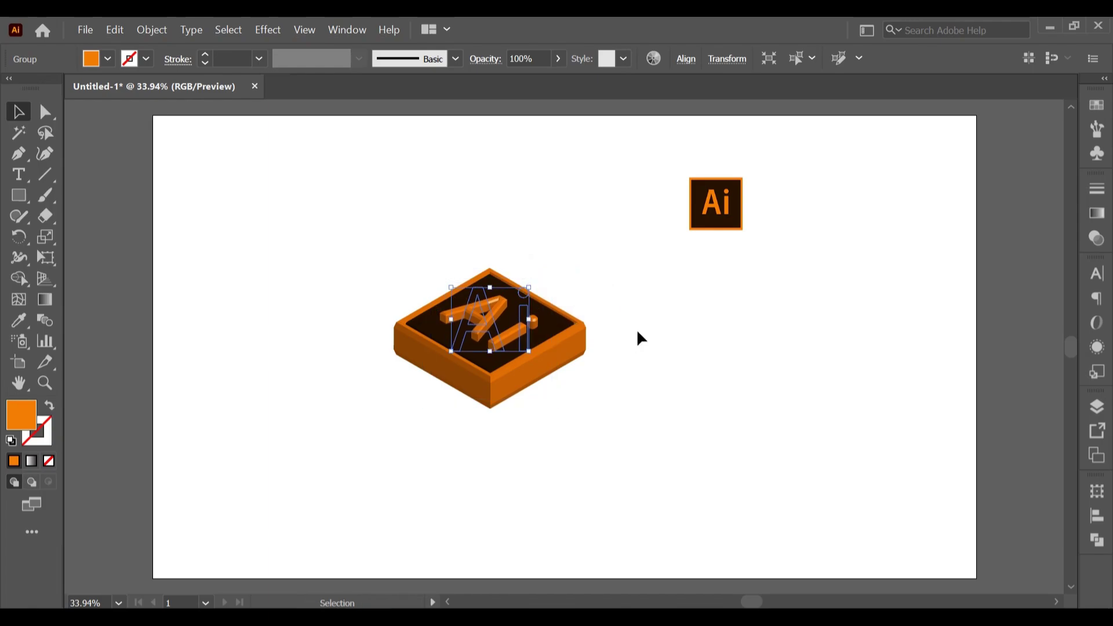
{"action": "key", "text": "Return"}
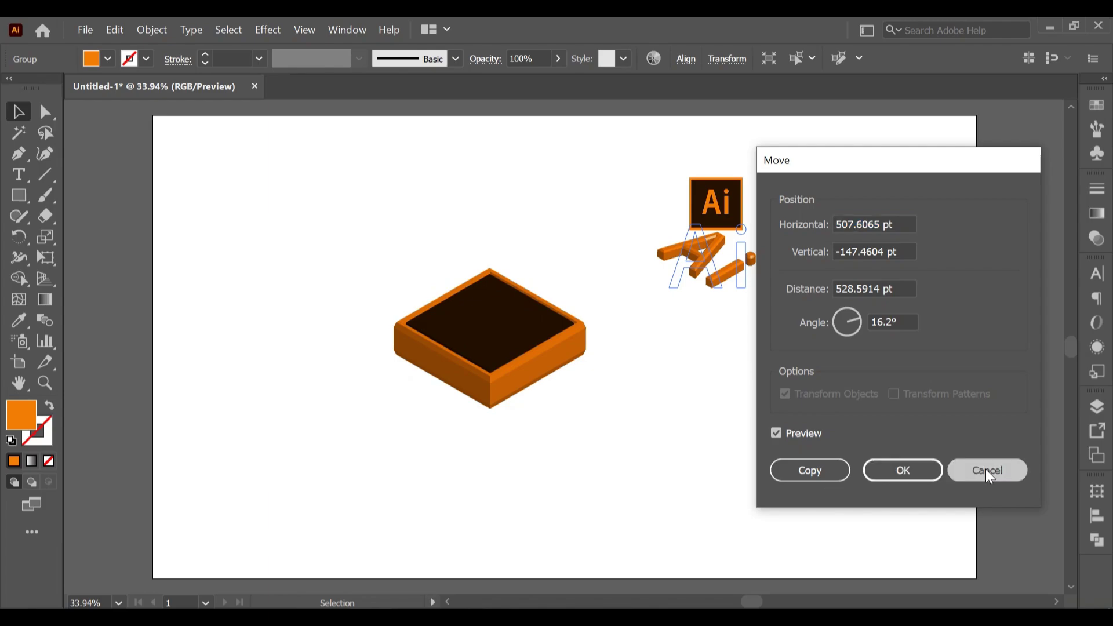
{"action": "left_click", "coordinate": [986, 469]}
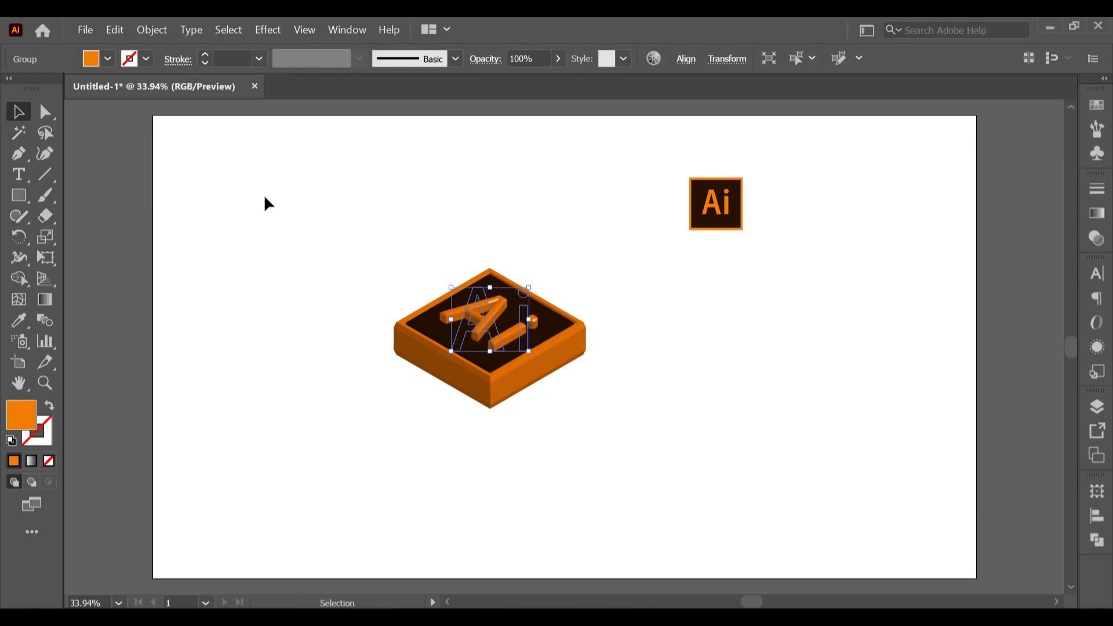
Expand the appearance of the tile and letters together, then enlarge the expanded artwork about its centre and deselect it.
{"action": "left_click", "coordinate": [371, 242]}
{"action": "left_click_drag", "start_coordinate": [318, 218], "coordinate": [596, 436]}
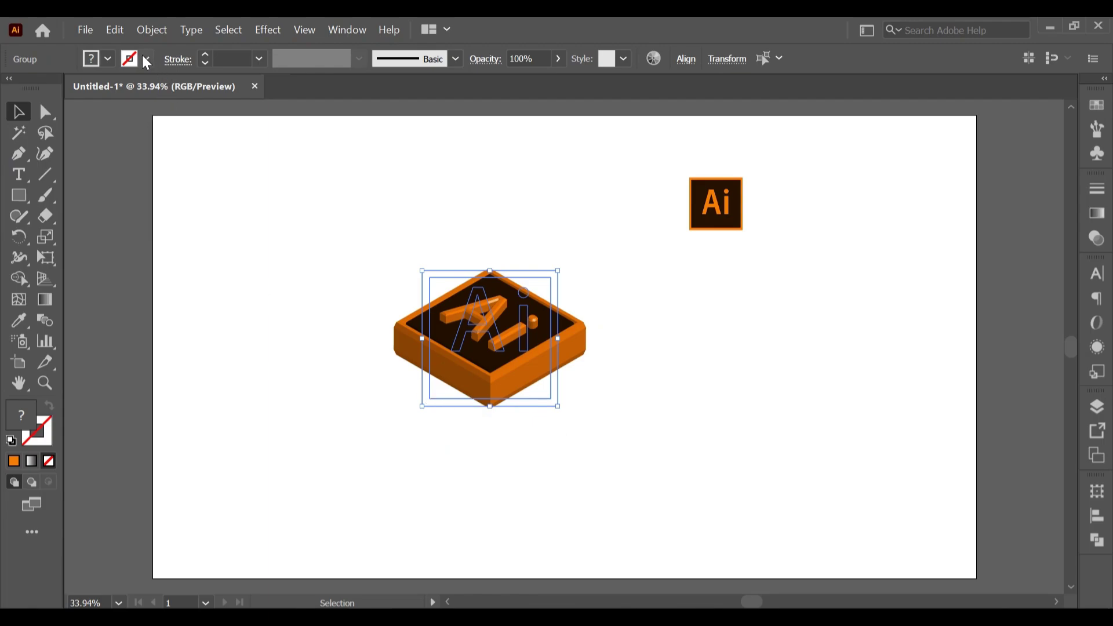
{"action": "left_click", "coordinate": [159, 29]}
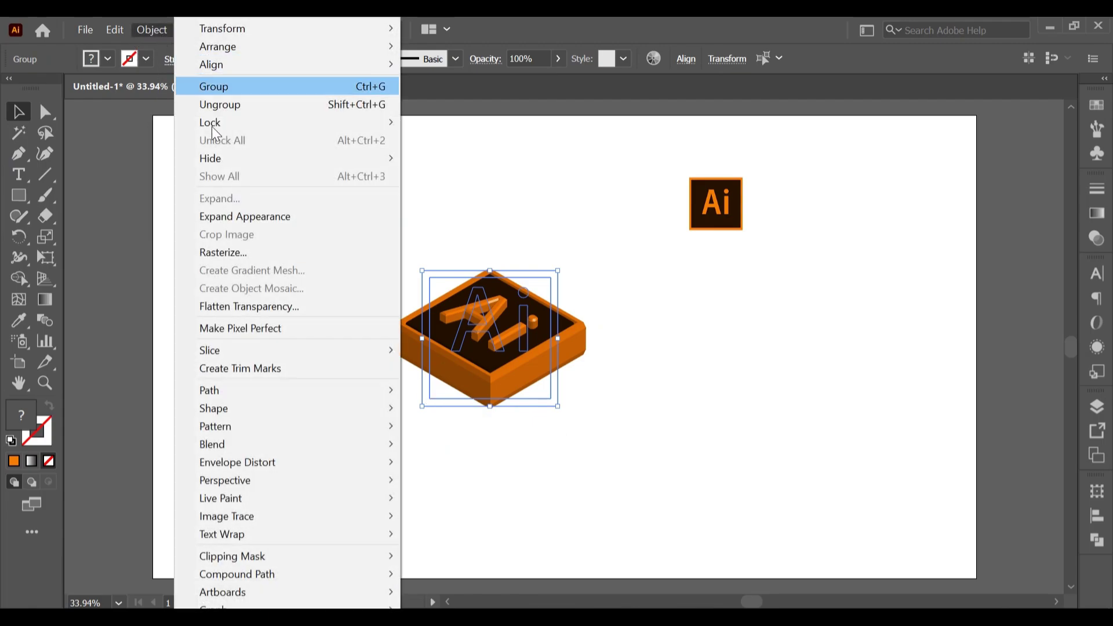
{"action": "left_click", "coordinate": [301, 217]}
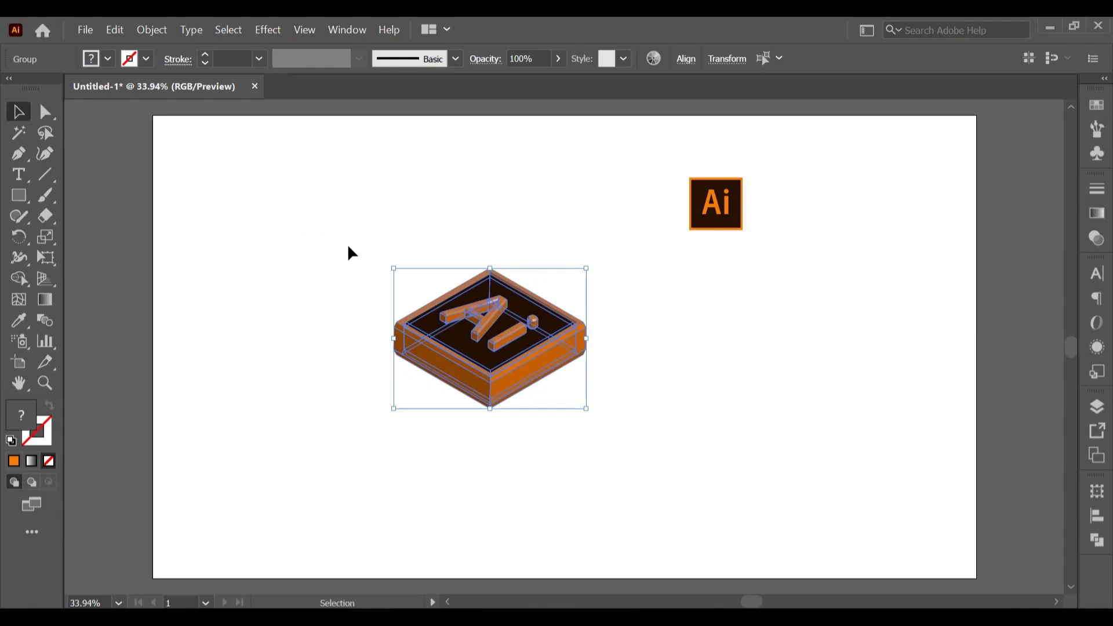
{"action": "left_click_drag", "start_coordinate": [345, 221], "coordinate": [656, 460]}
{"action": "left_click", "coordinate": [743, 346]}
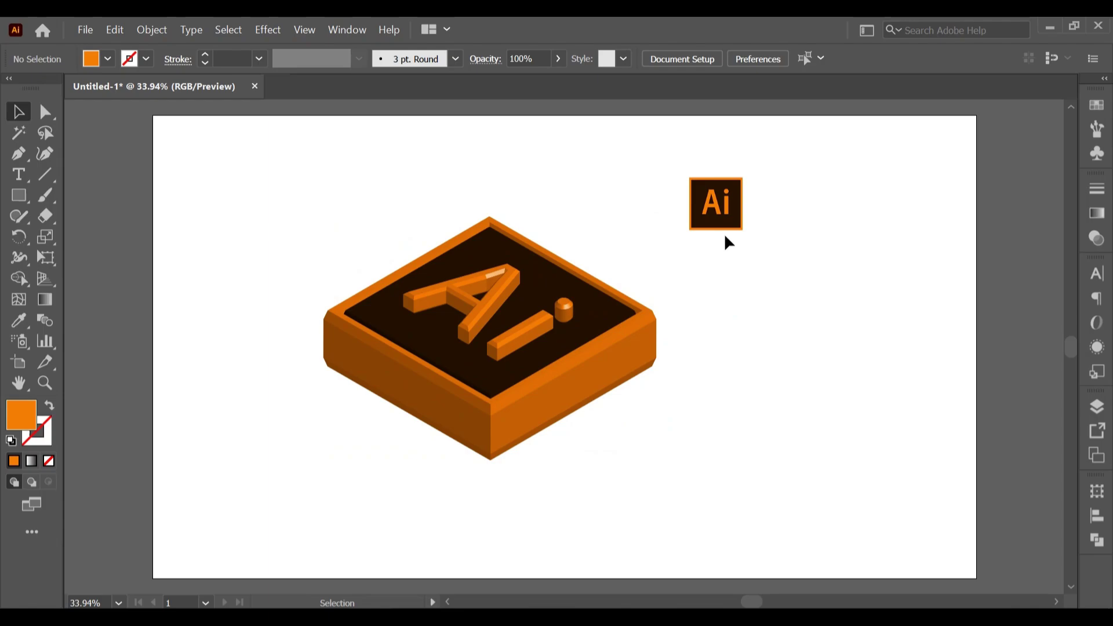
Delete the small flat reference logo and shift the 3D tile sideways toward the artboard's centre.
{"action": "left_click", "coordinate": [717, 204]}
{"action": "key", "text": "Delete"}
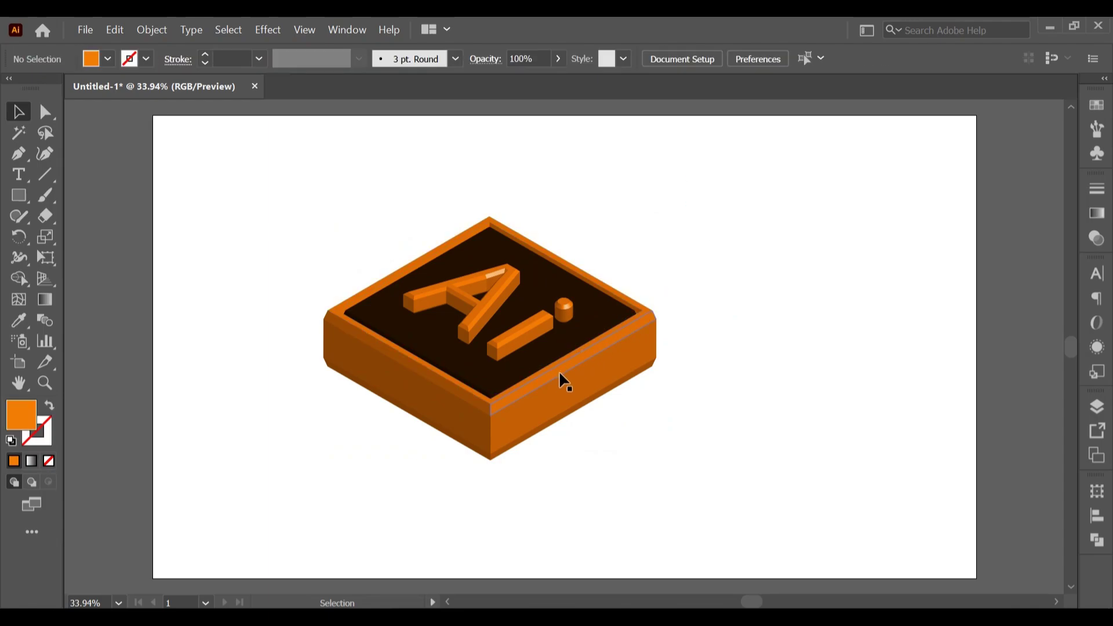
{"action": "left_click_drag", "start_coordinate": [556, 382], "coordinate": [598, 381]}
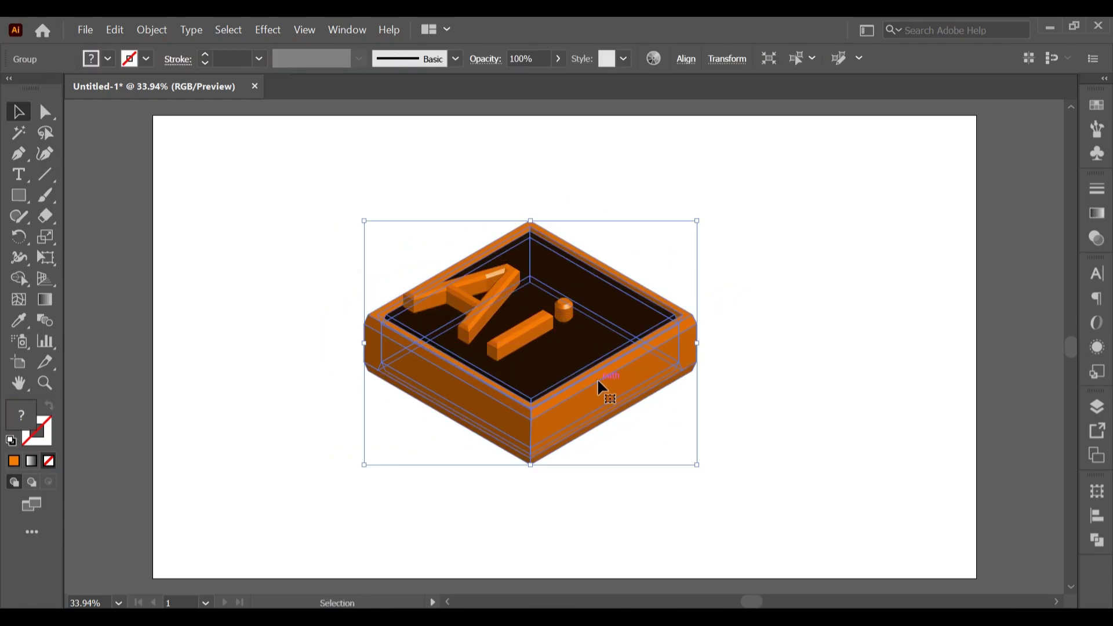